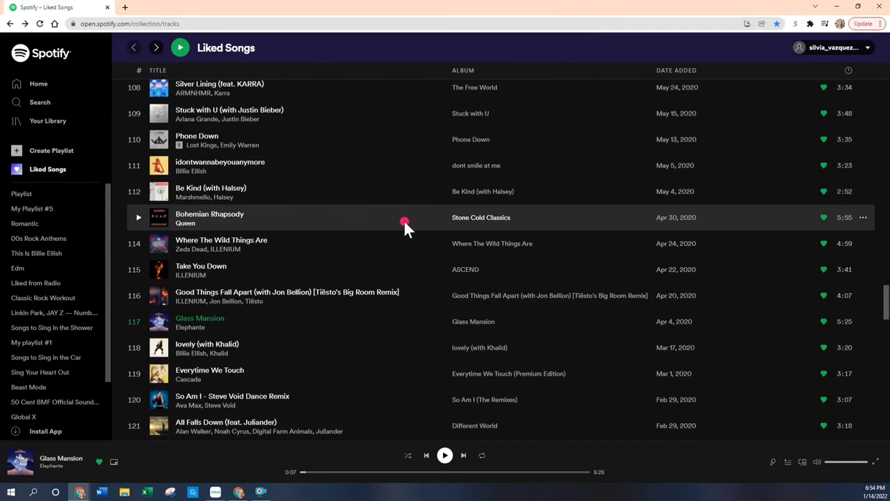
# Step: Copy the song link for Glass Mansion by Elephante from Liked Songs via Share
pyautogui.scroll(-2, 404, 219)
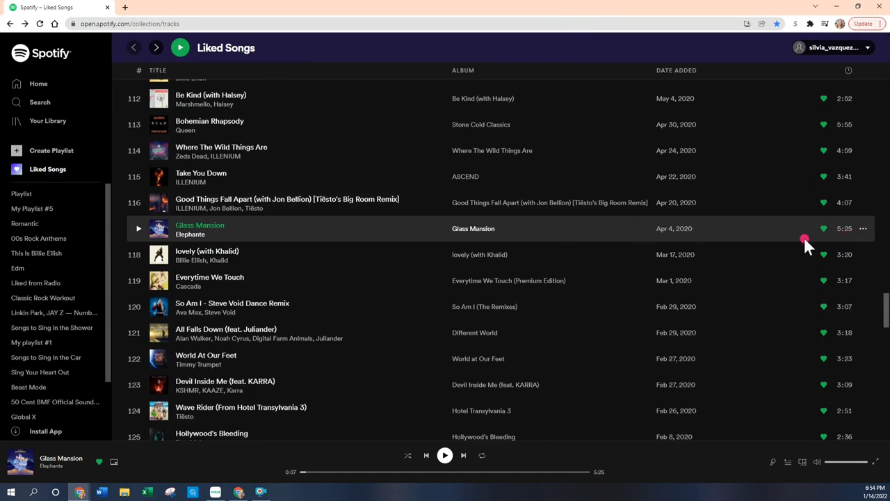
pyautogui.click(862, 229)
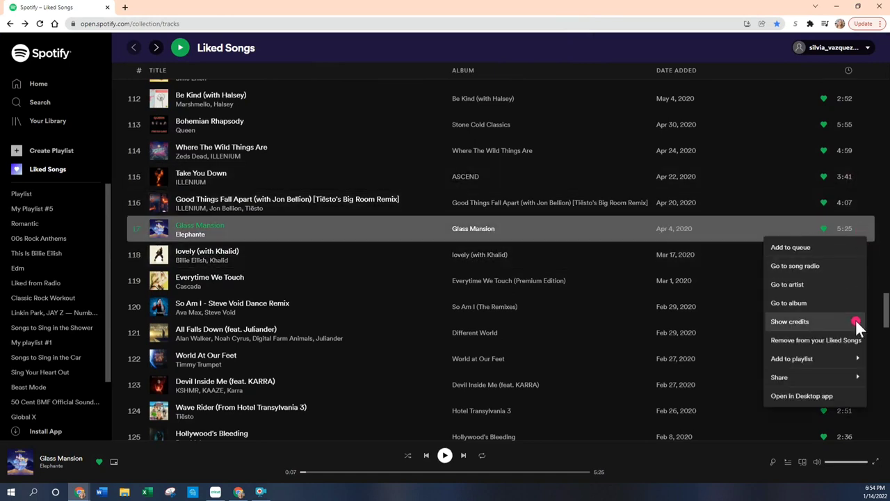
pyautogui.moveTo(846, 376)
pyautogui.click(736, 381)
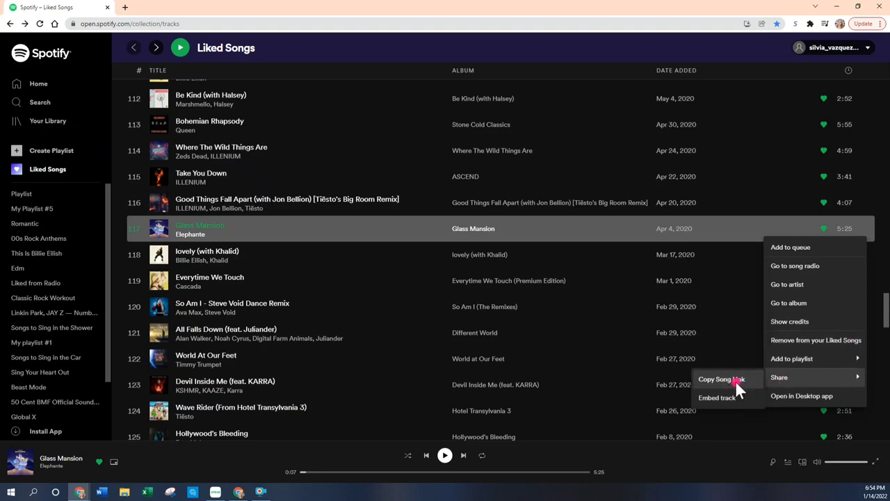
pyautogui.click(735, 381)
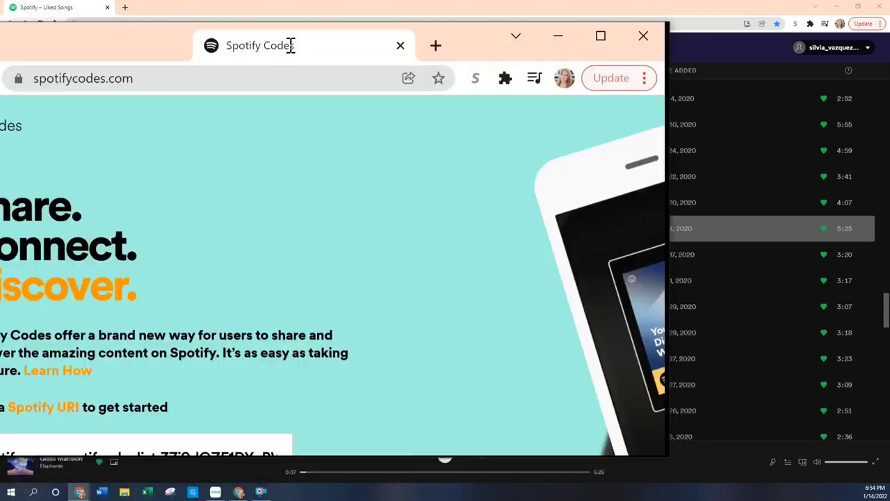
# Step: Paste the Glass Mansion link into Spotify Codes, generate its code and choose SVG format
pyautogui.moveTo(290, 44); pyautogui.dragTo(199, 12)
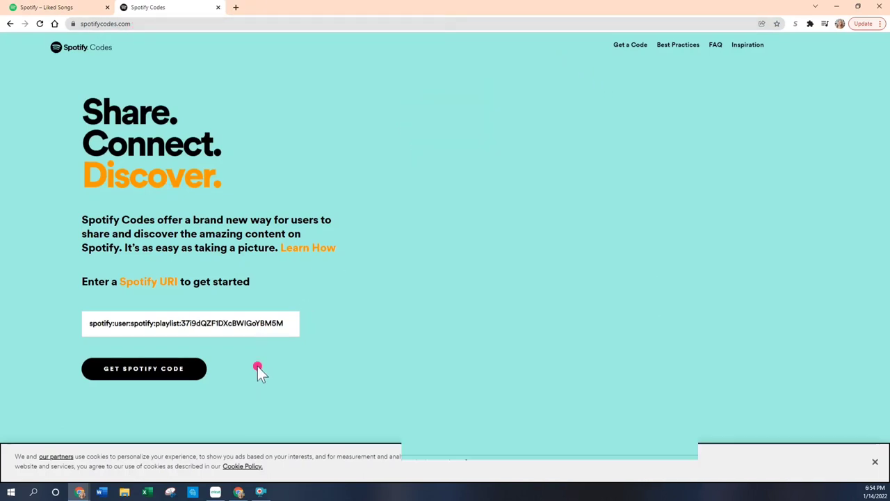
pyautogui.tripleClick(135, 323)
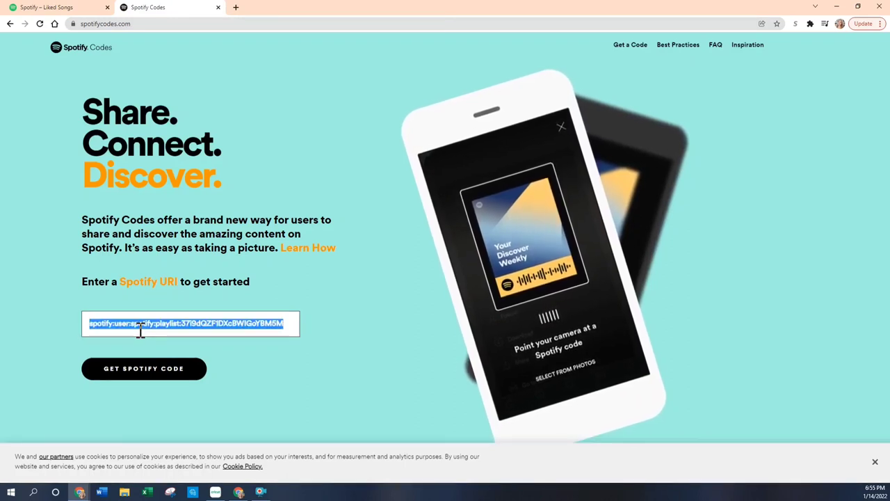
pyautogui.rightClick(133, 321)
pyautogui.click(165, 368)
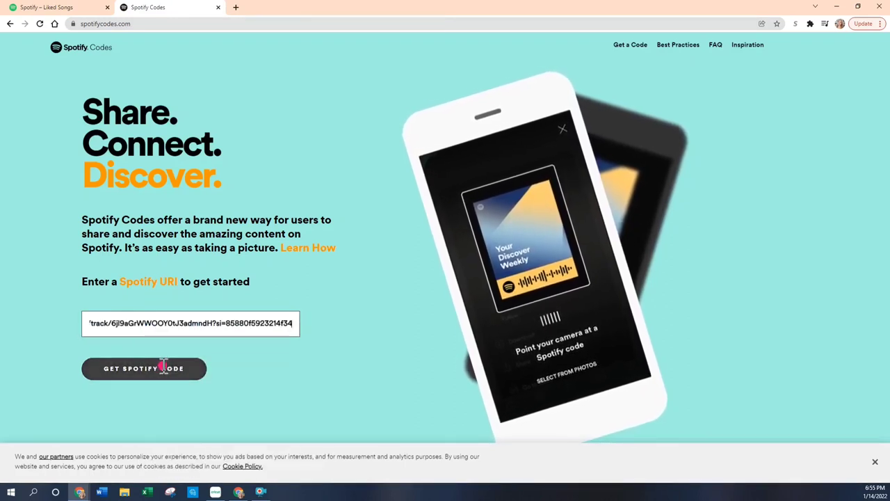
pyautogui.click(165, 374)
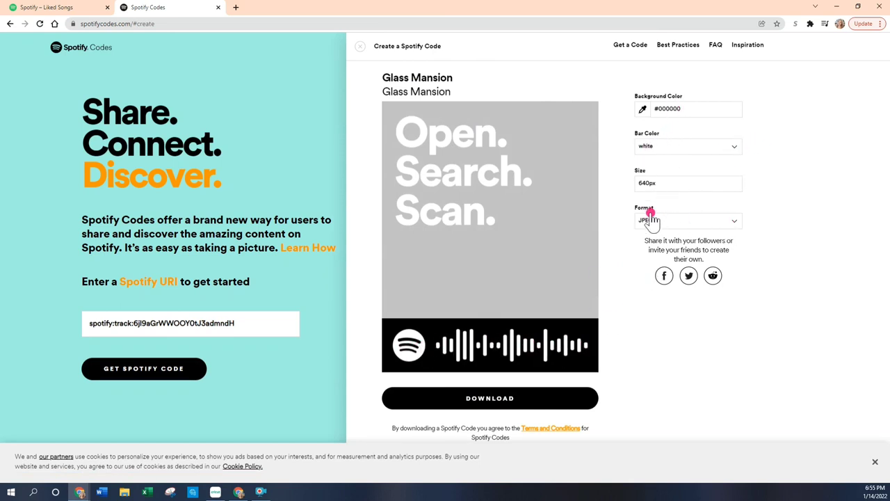
pyautogui.click(736, 223)
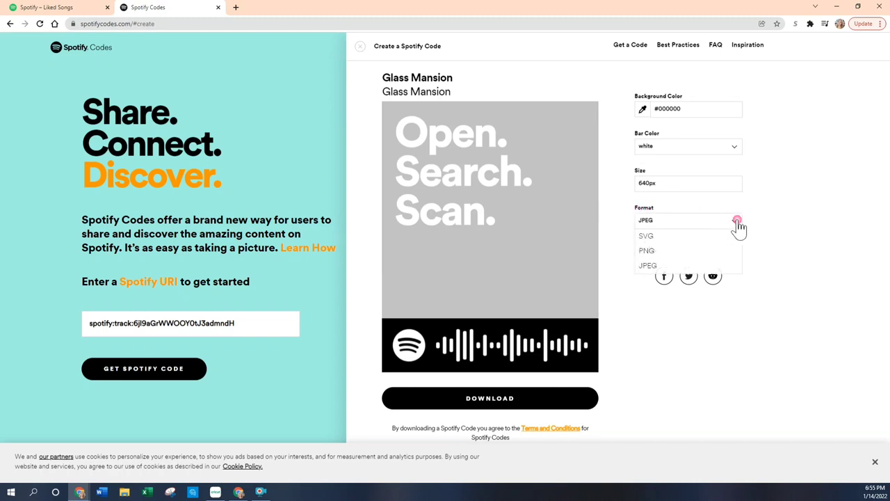
pyautogui.click(649, 238)
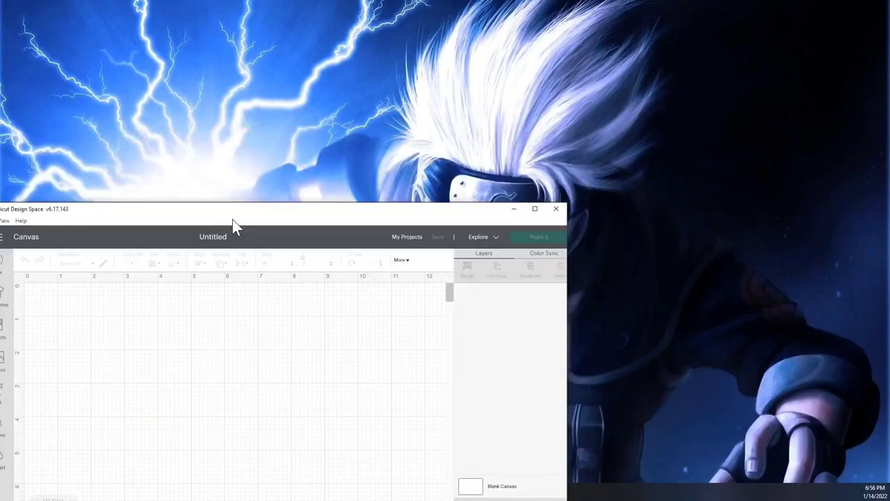
# Step: Upload the spcode file from Downloads as 'Glass mansion' and select it in Recent Uploads
pyautogui.moveTo(233, 221); pyautogui.dragTo(356, 8)
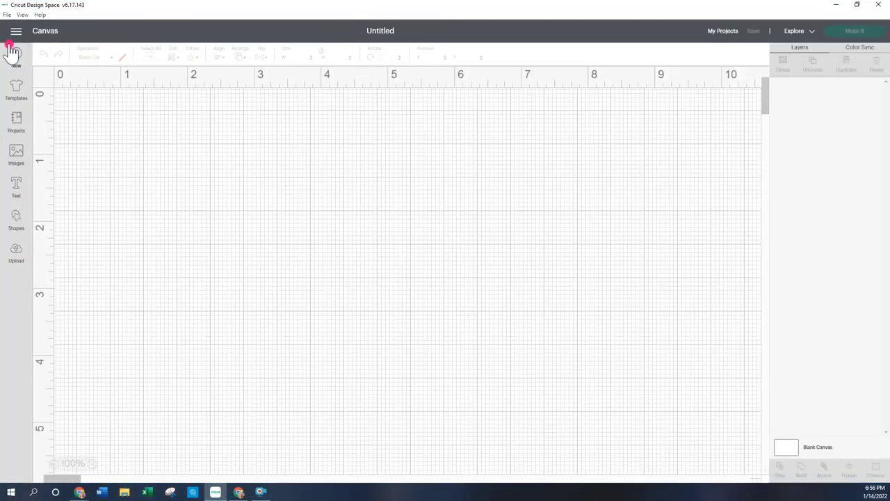
pyautogui.click(17, 253)
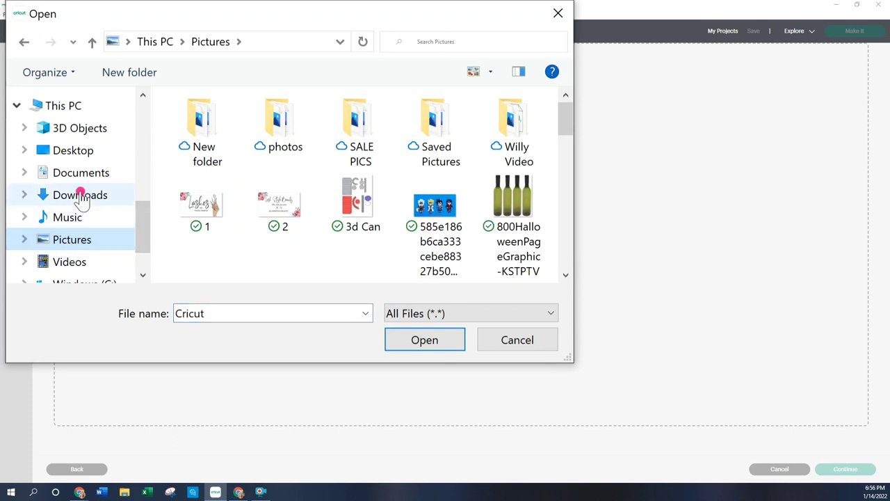
pyautogui.click(80, 196)
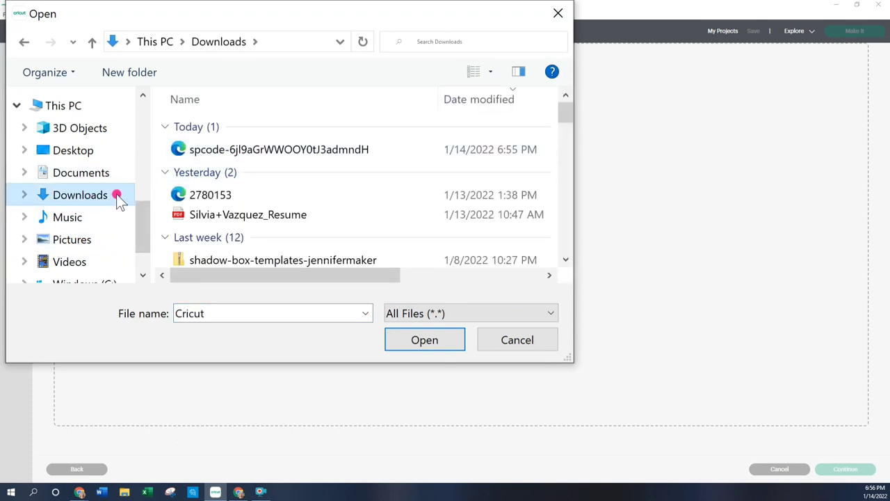
pyautogui.doubleClick(250, 150)
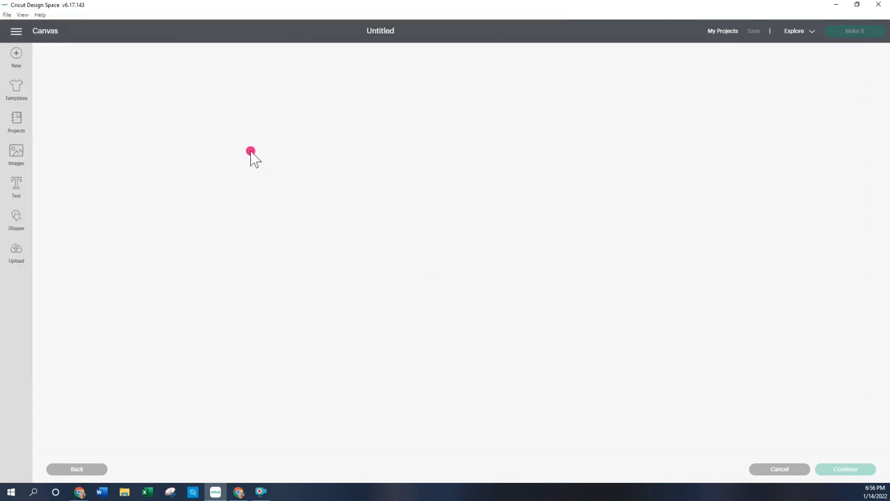
pyautogui.write('Glass mansion')
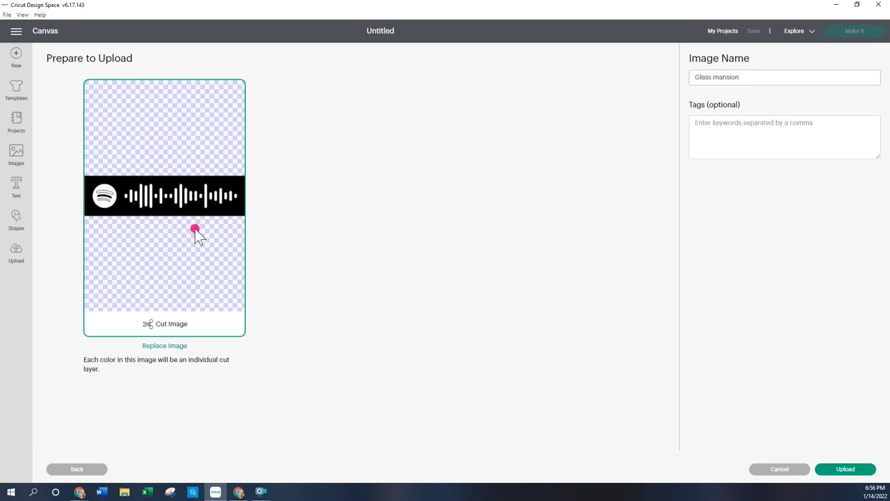
pyautogui.click(835, 465)
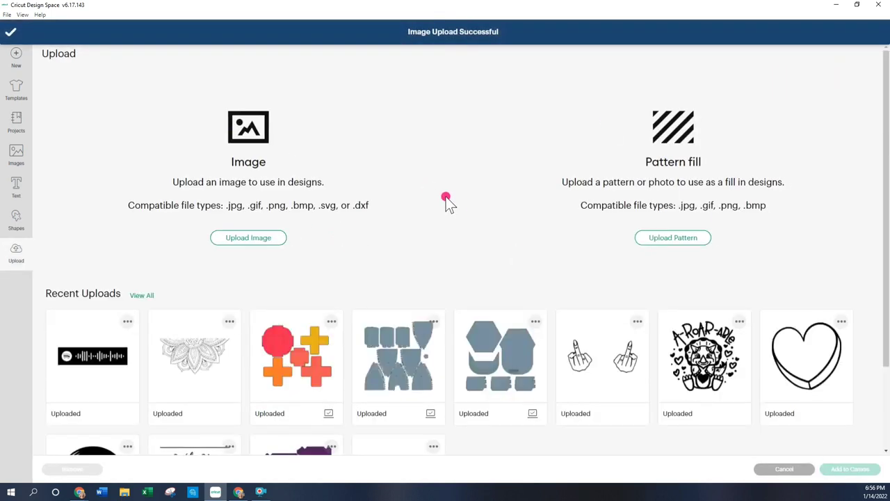
pyautogui.click(101, 368)
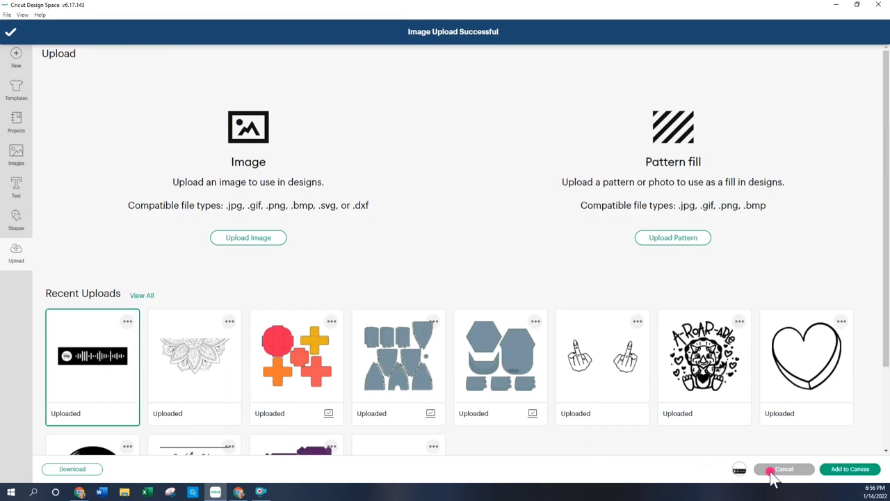
# Step: Add the Glass mansion code to the canvas, ungroup it and delete its black background rectangle
pyautogui.click(855, 469)
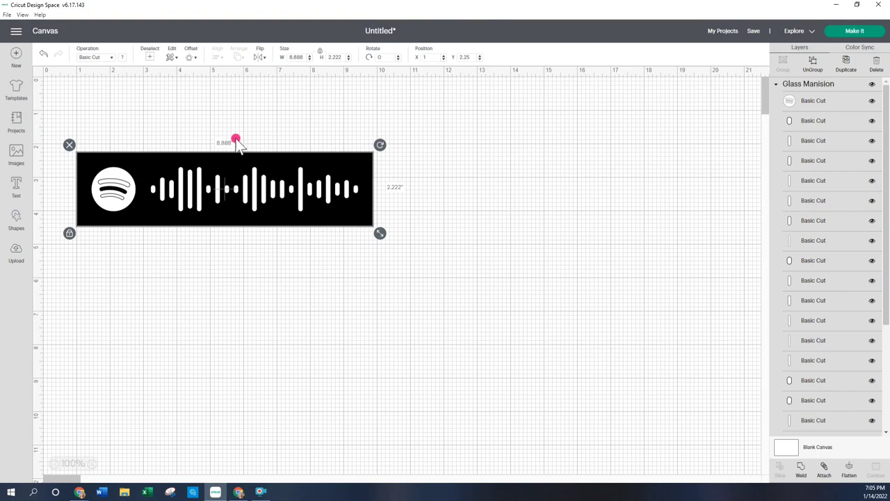
pyautogui.moveTo(275, 188); pyautogui.dragTo(284, 171)
pyautogui.click(622, 153)
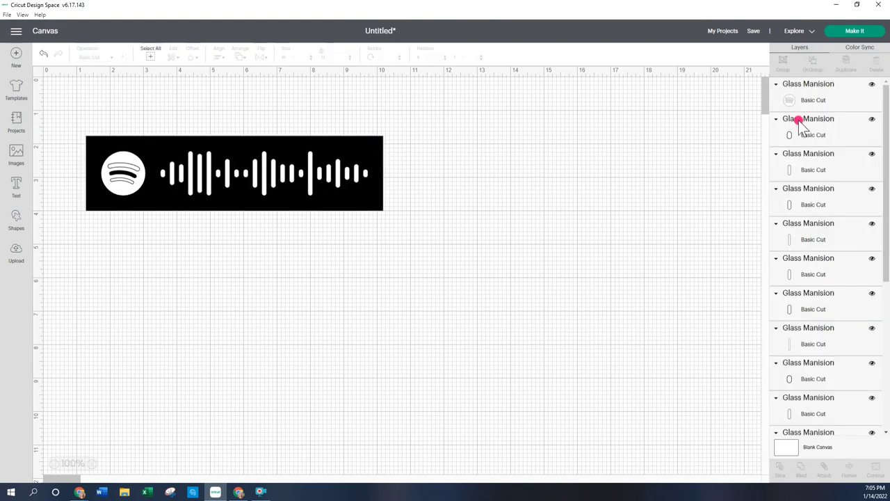
pyautogui.scroll(-5, 800, 126)
pyautogui.scroll(-2, 821, 264)
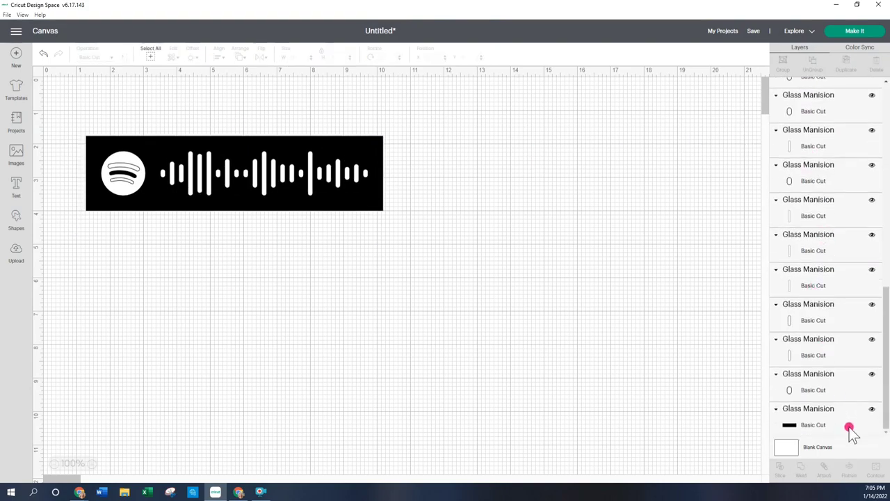
pyautogui.click(807, 423)
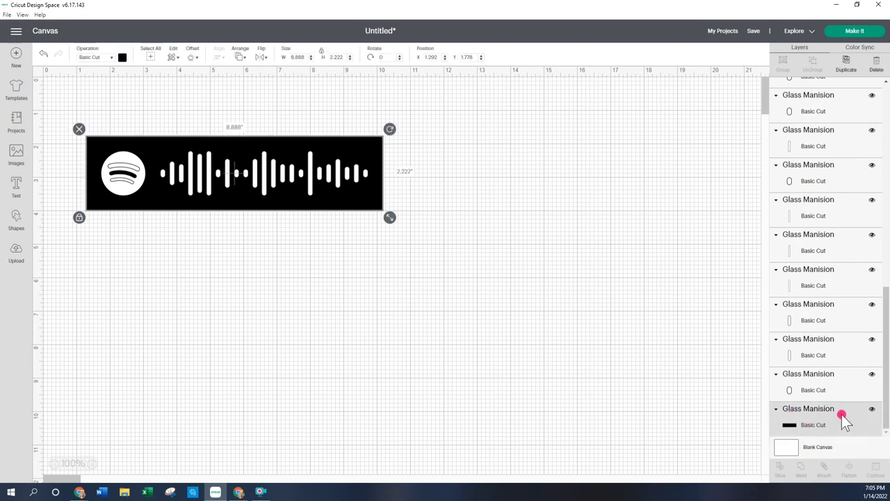
pyautogui.click(874, 66)
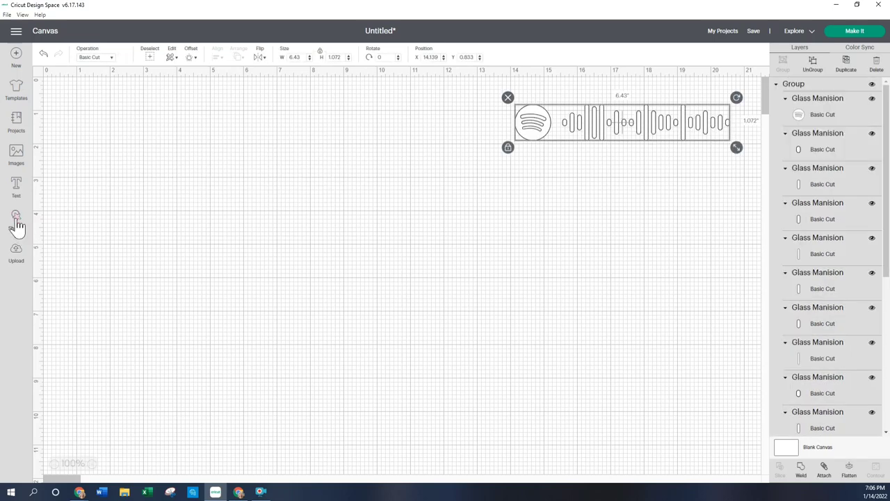
# Step: Add a square and resize it to a 5 × 7 inch rectangle near the top left
pyautogui.click(16, 217)
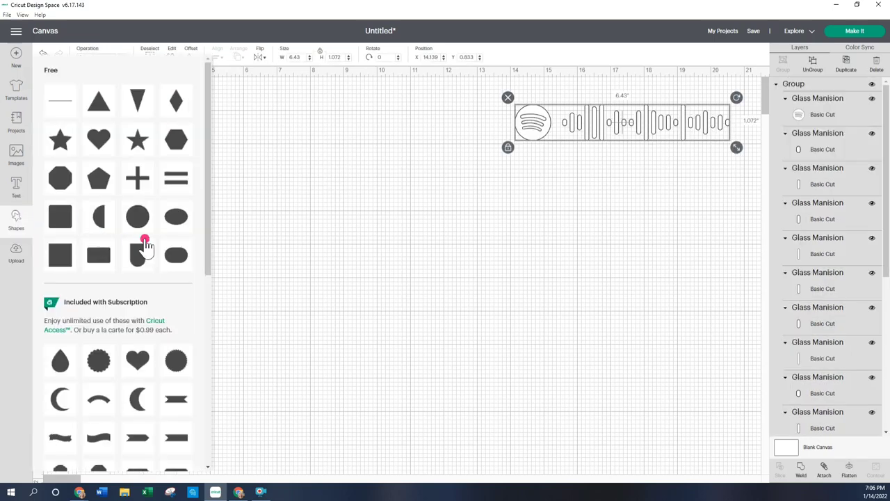
pyautogui.click(70, 259)
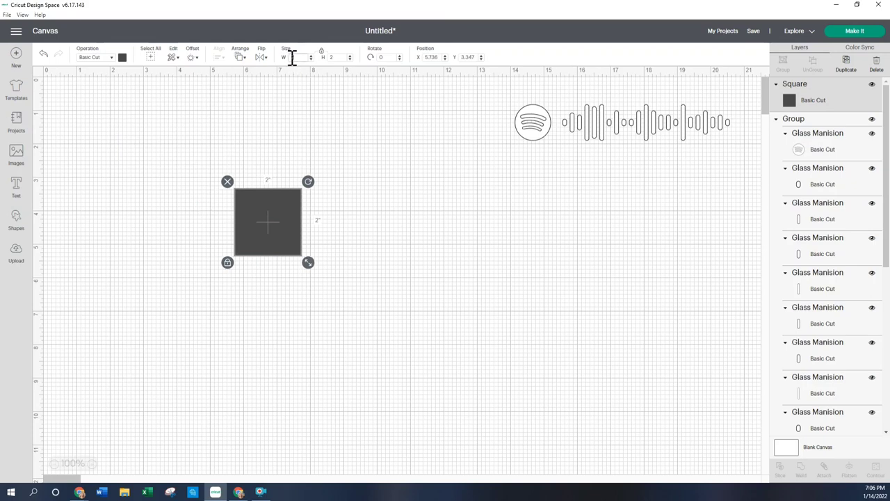
pyautogui.click(340, 57)
pyautogui.write('7')
pyautogui.press('Return')
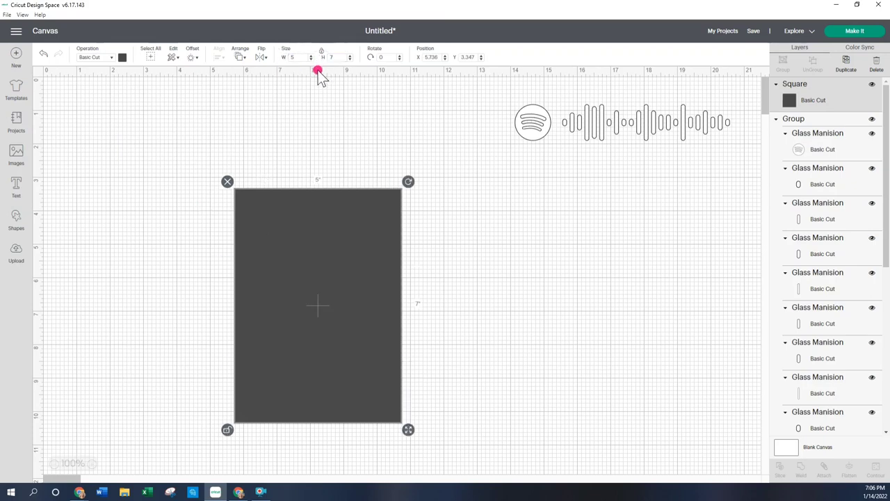
pyautogui.click(484, 307)
pyautogui.moveTo(318, 306); pyautogui.dragTo(287, 223)
# Step: Colour the rectangle light blue and lay the Spotify code across its upper middle
pyautogui.click(122, 57)
pyautogui.click(167, 112)
pyautogui.click(170, 232)
pyautogui.click(423, 247)
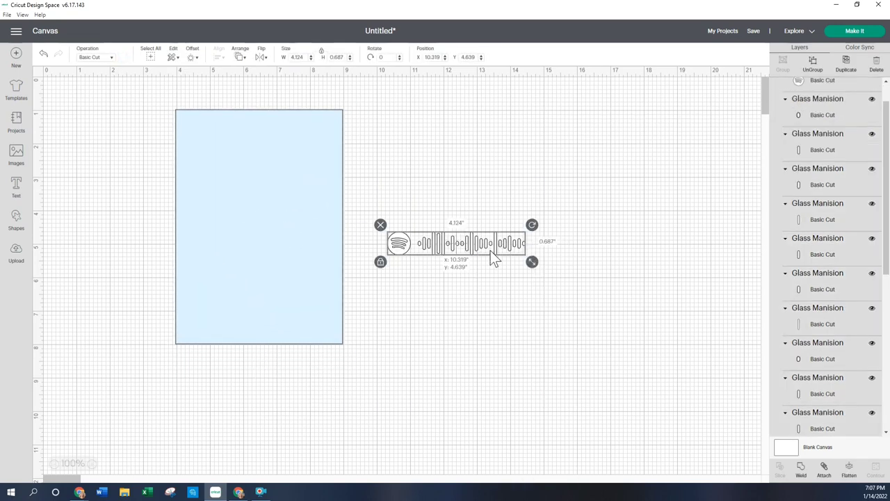
pyautogui.moveTo(491, 250); pyautogui.dragTo(288, 231)
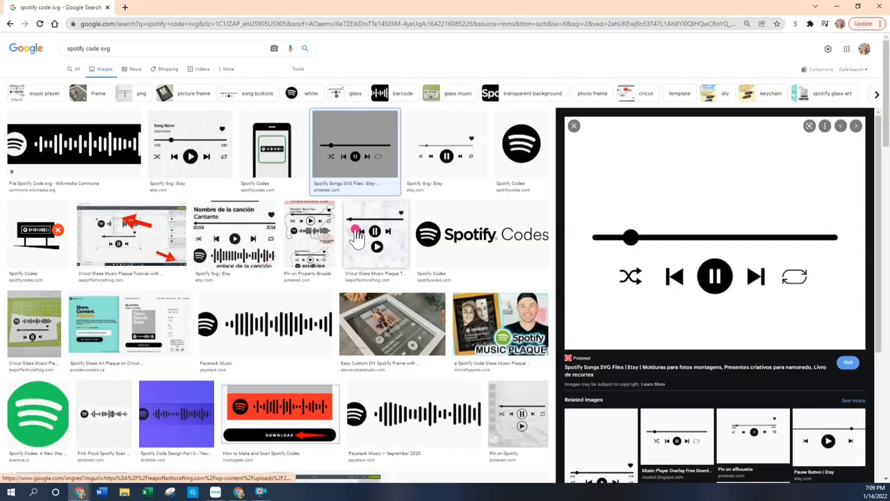
# Step: Preview 'spotify code svg' results and related music-player plaque templates in Google Images
pyautogui.scroll(-3, 477, 159)
pyautogui.scroll(1, 477, 159)
pyautogui.click(453, 123)
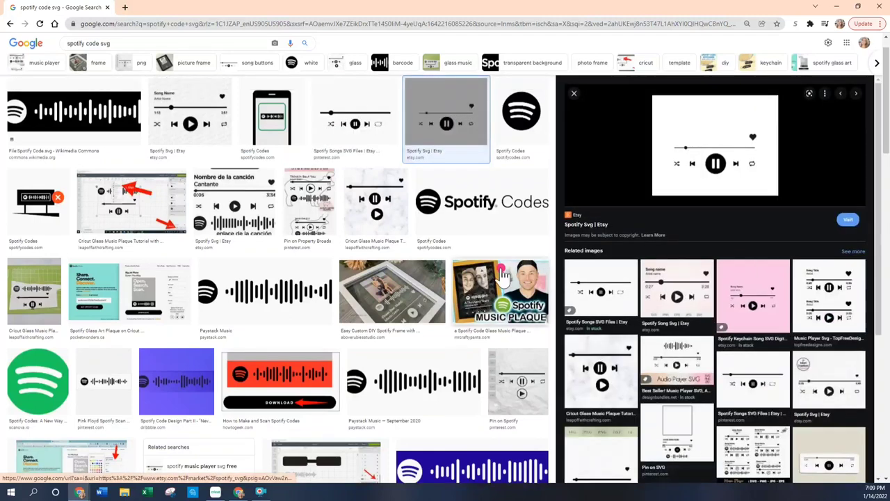
pyautogui.click(701, 346)
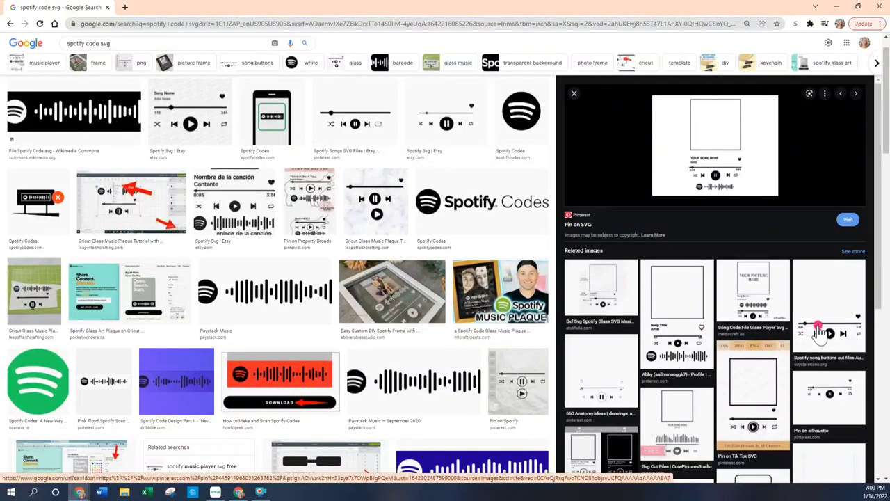
pyautogui.click(770, 321)
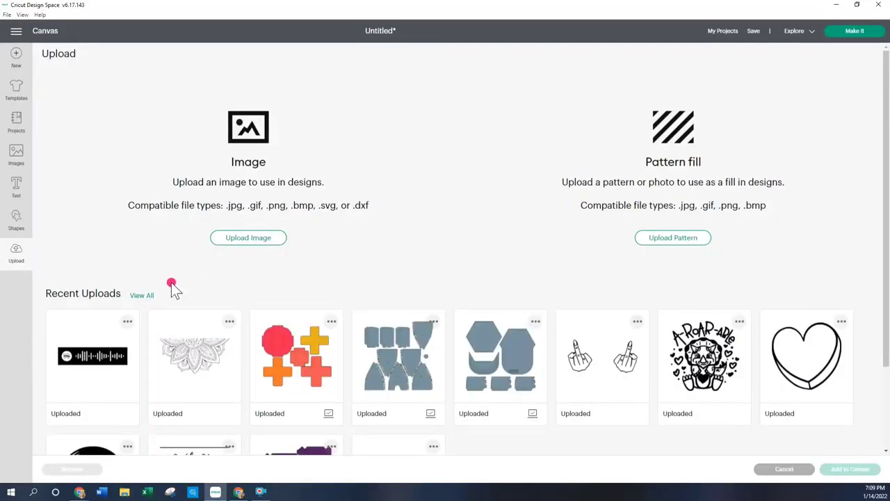
pyautogui.click(144, 293)
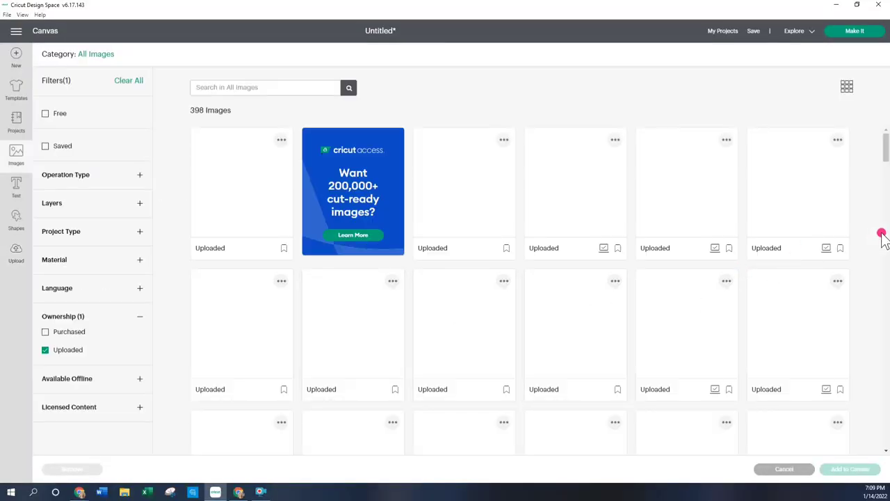
# Step: Add the uploaded music-player controls image beside the card, shrunk to 6.158 × 3.048 inches
pyautogui.moveTo(882, 153); pyautogui.dragTo(882, 209)
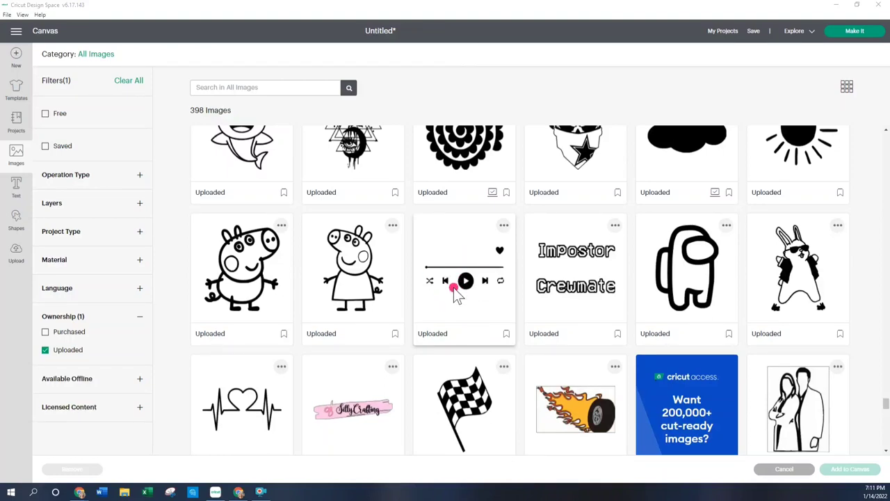
pyautogui.click(460, 276)
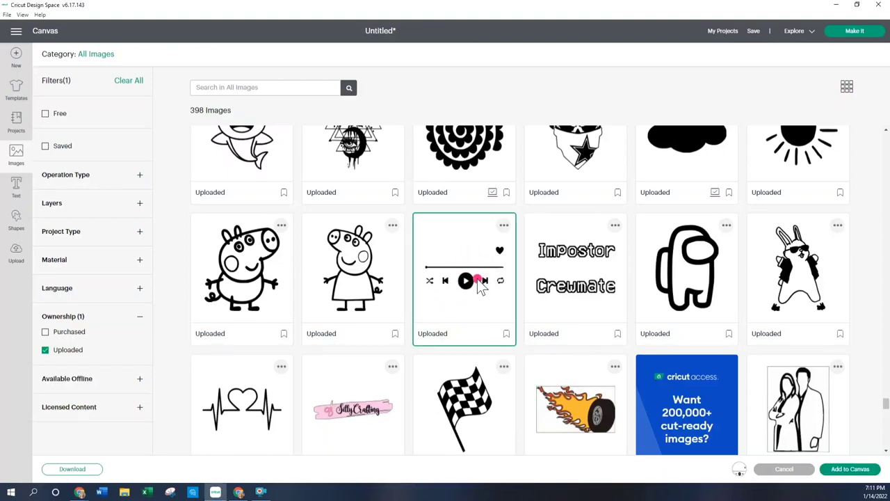
pyautogui.click(842, 469)
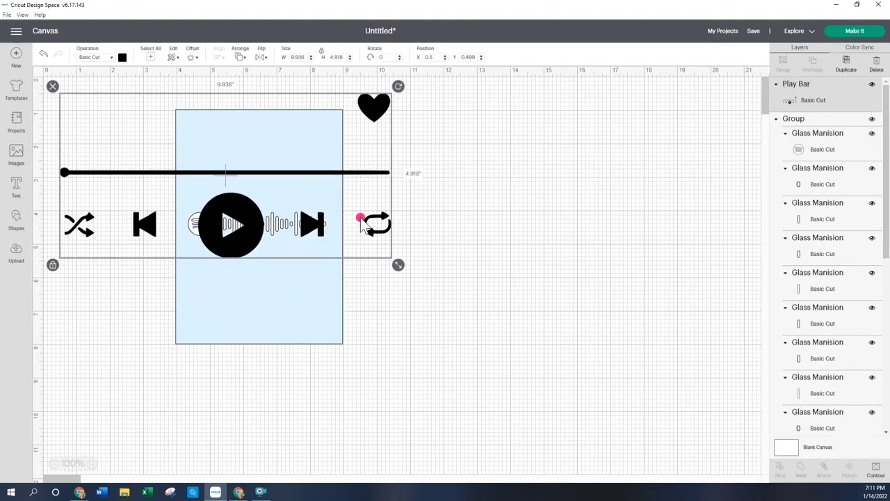
pyautogui.moveTo(361, 227); pyautogui.dragTo(681, 272)
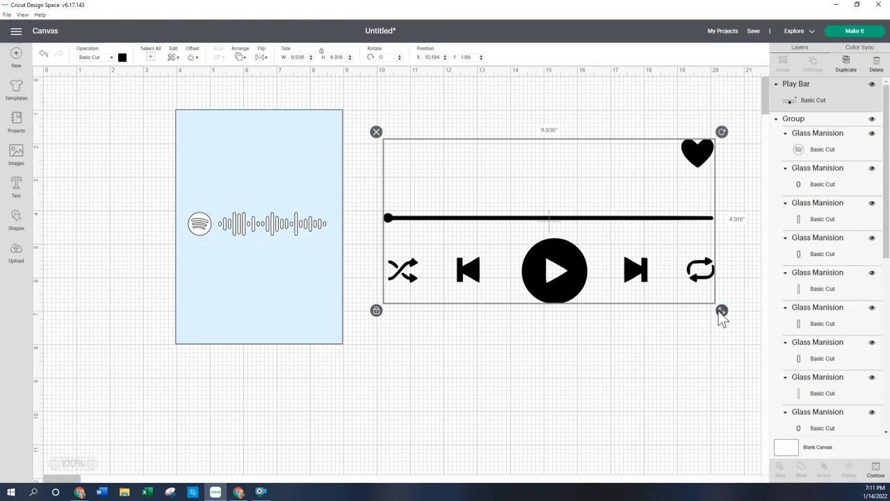
pyautogui.moveTo(721, 318); pyautogui.dragTo(596, 248)
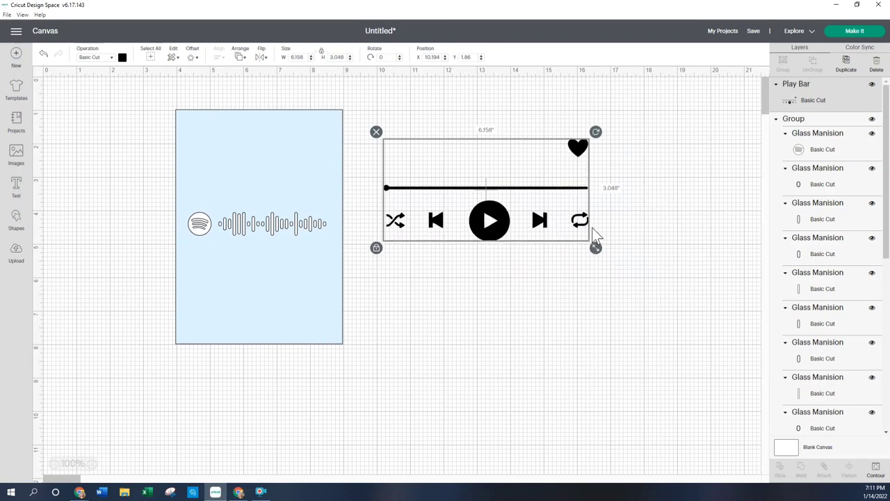
# Step: Make the Spotify code black and place the player controls, 4.422 inches wide, below it
pyautogui.click(257, 223)
pyautogui.click(122, 57)
pyautogui.click(156, 97)
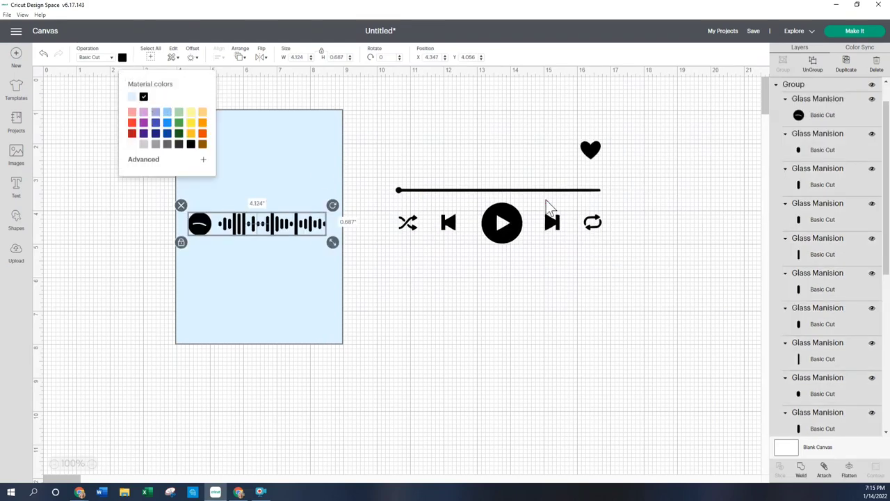
pyautogui.moveTo(541, 194); pyautogui.dragTo(315, 270)
pyautogui.moveTo(375, 318); pyautogui.dragTo(318, 270)
pyautogui.moveTo(254, 281); pyautogui.dragTo(279, 296)
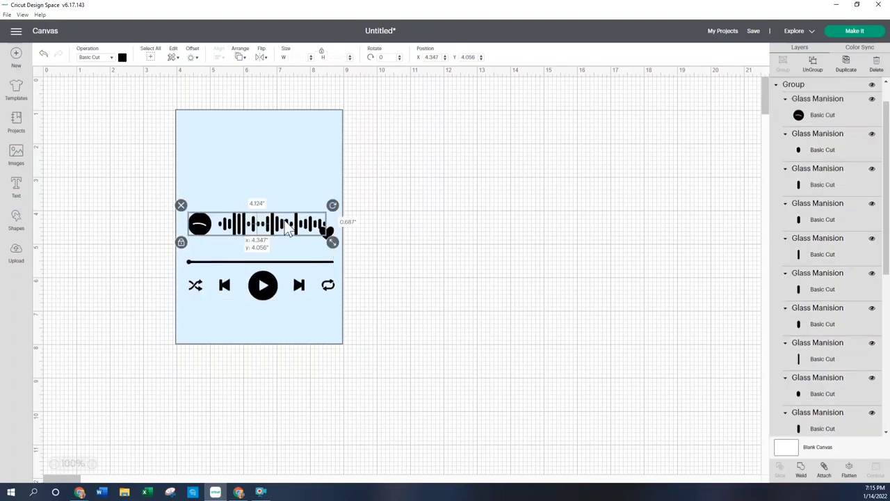
# Step: Select the code group and toggle the Spotify logo circle layer's visibility off and on
pyautogui.click(200, 219)
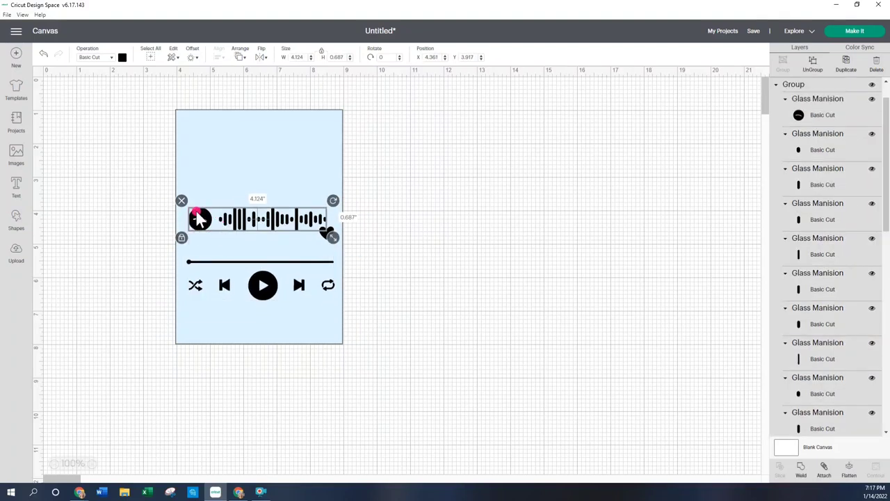
pyautogui.click(871, 99)
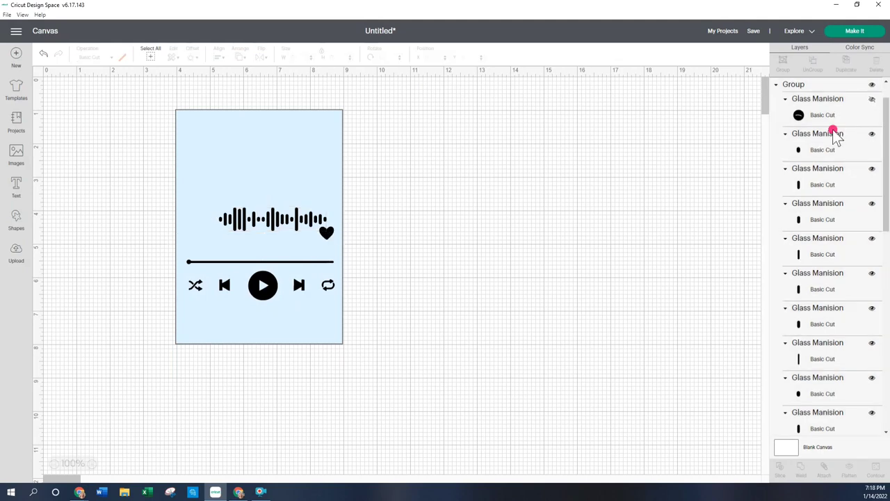
pyautogui.click(872, 100)
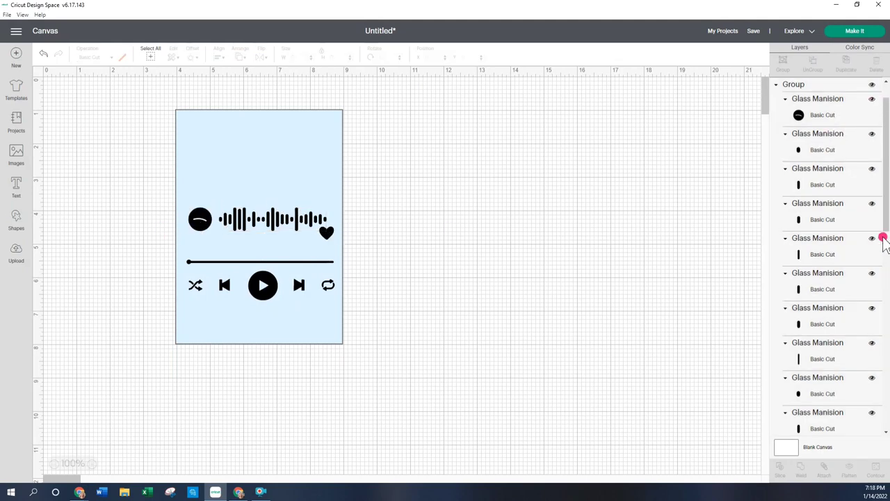
# Step: Hide the top and bottom arc contours of the Spotify logo circle, keeping its middle arc
pyautogui.click(799, 121)
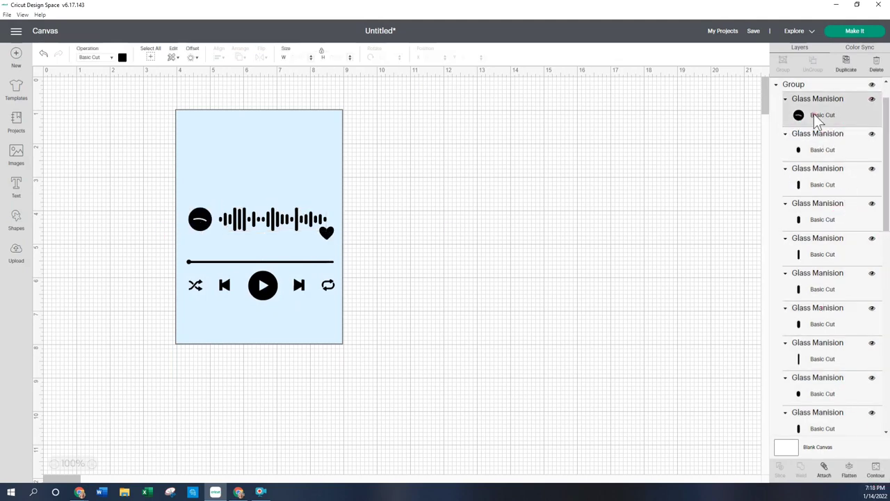
pyautogui.click(878, 468)
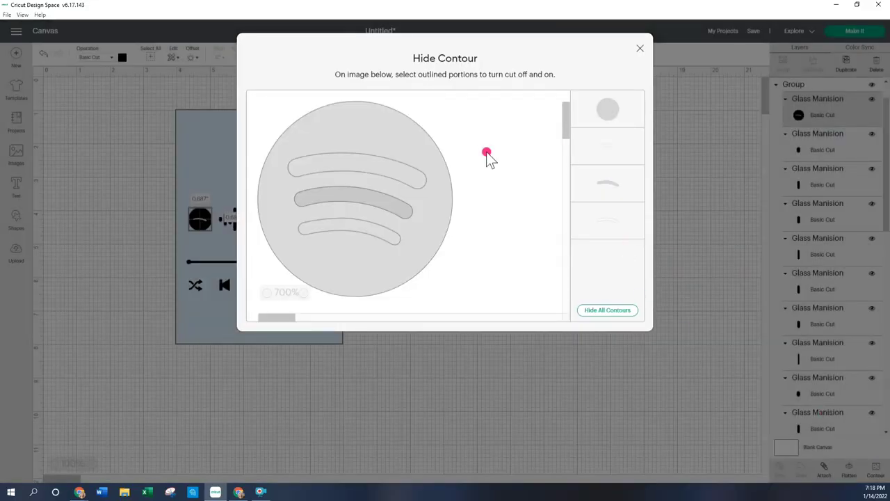
pyautogui.click(407, 180)
pyautogui.click(405, 174)
pyautogui.click(597, 149)
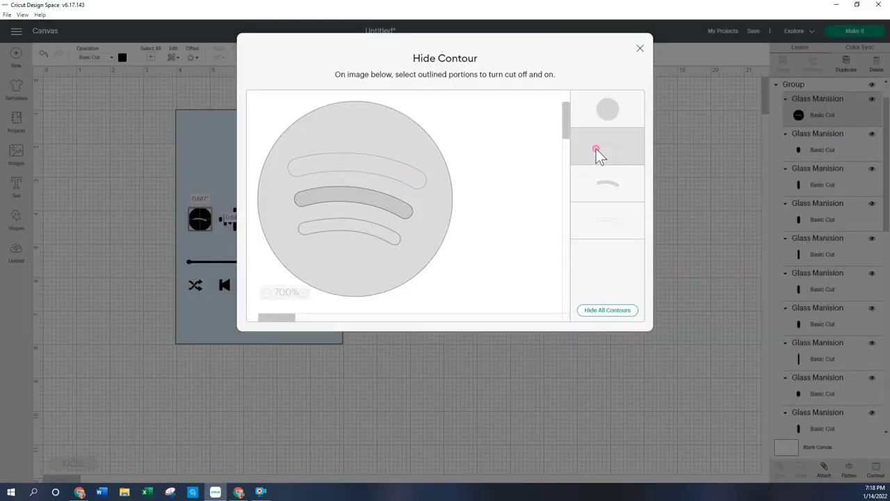
pyautogui.click(617, 232)
pyautogui.click(592, 329)
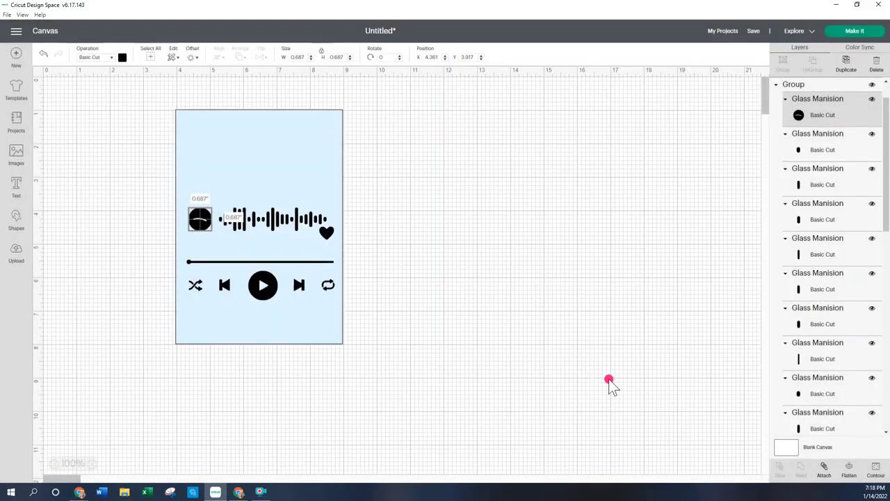
pyautogui.click(869, 466)
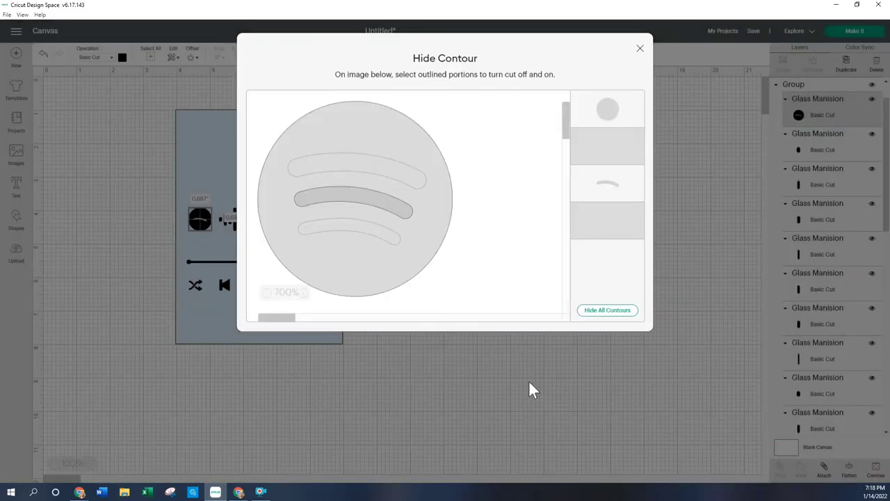
# Step: Add the green Spotify logo from uploads and size it to 0.75 inches at the code's left end
pyautogui.click(531, 390)
pyautogui.click(19, 254)
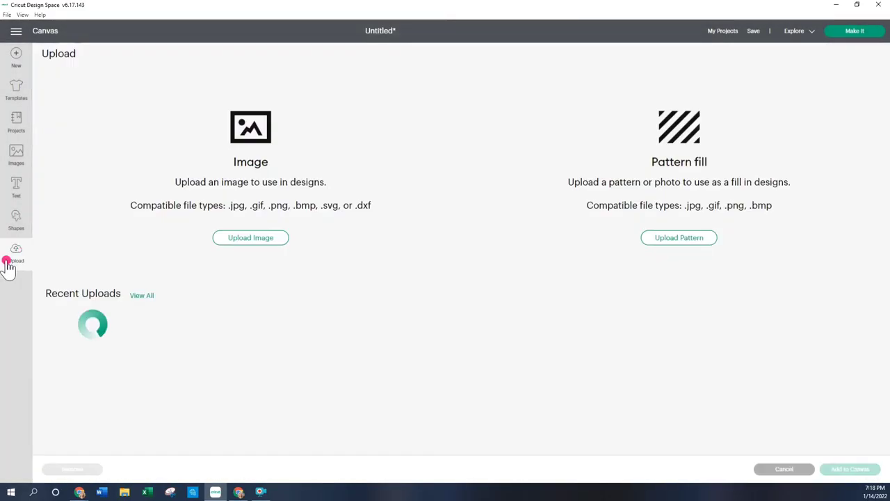
pyautogui.click(138, 298)
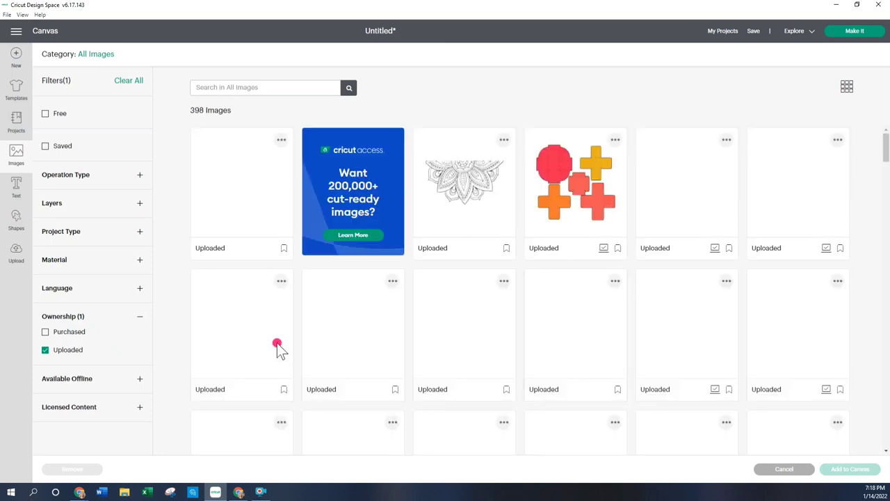
pyautogui.scroll(-5, 288, 334)
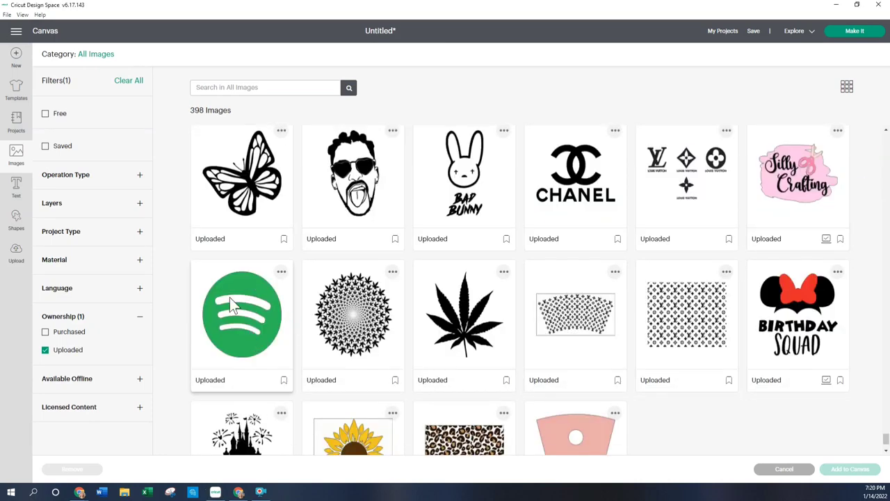
pyautogui.click(278, 324)
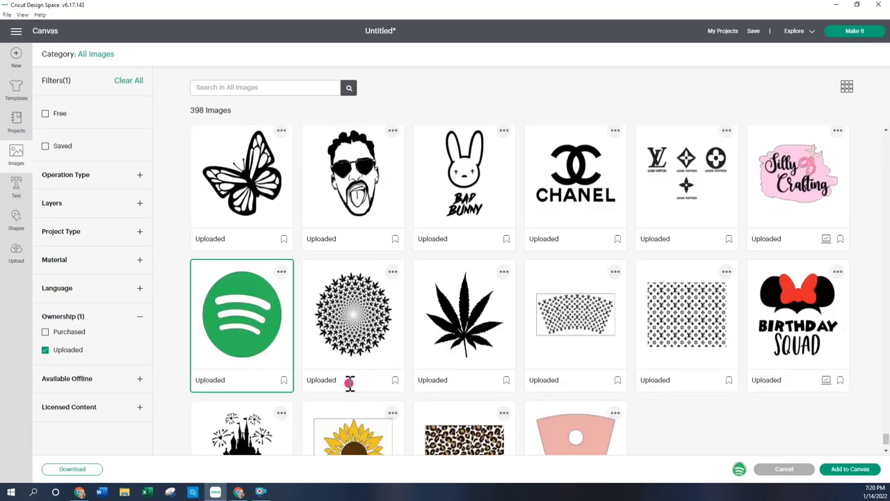
pyautogui.click(860, 473)
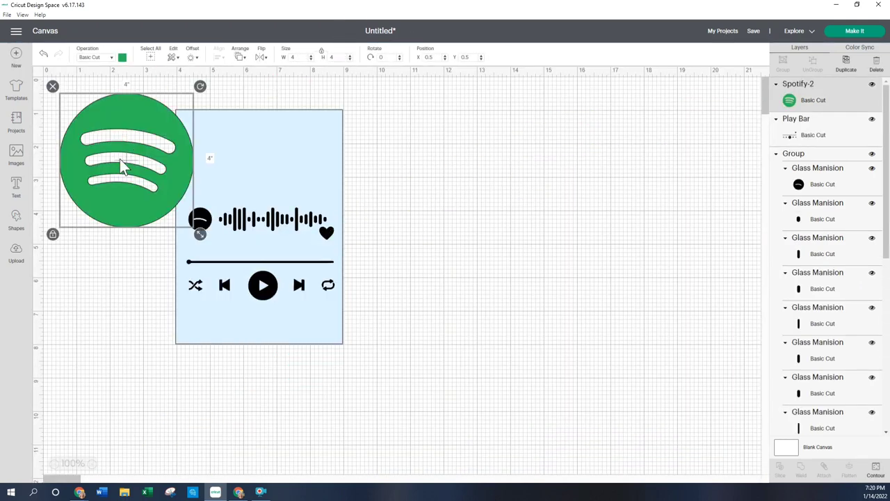
pyautogui.moveTo(122, 165); pyautogui.dragTo(251, 256)
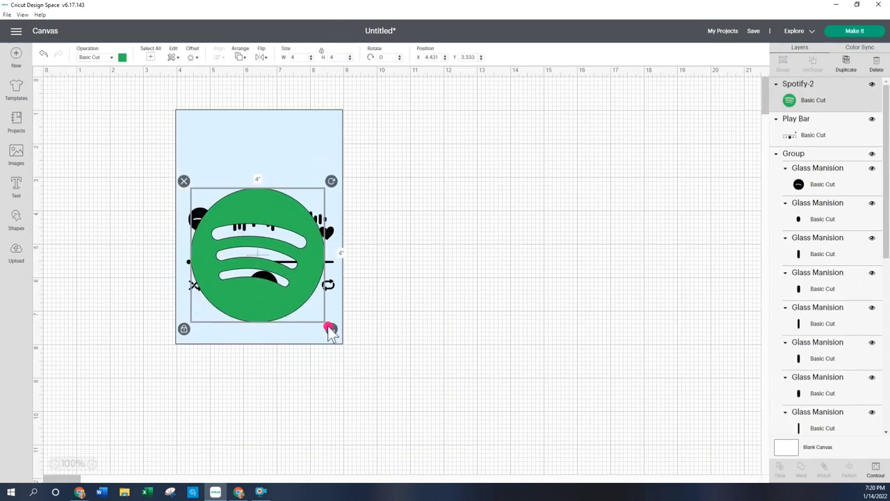
pyautogui.moveTo(331, 329); pyautogui.dragTo(217, 235)
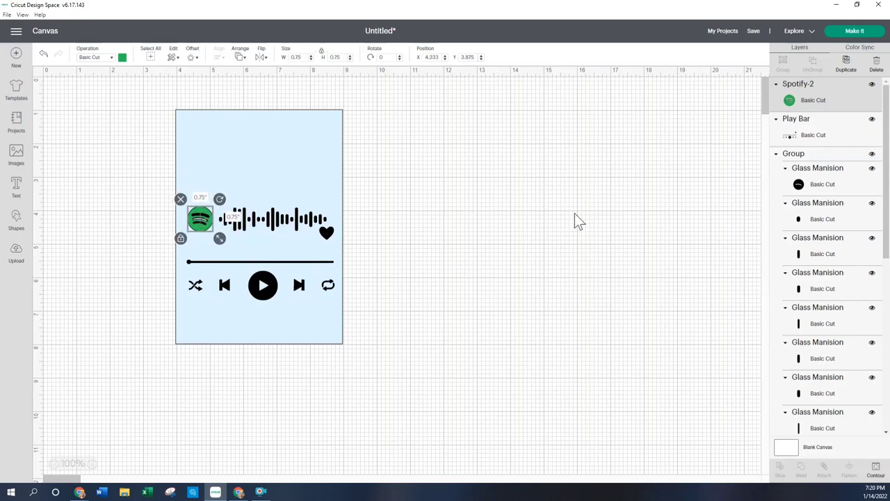
# Step: Delete the extra circle layer from the Spotify code
pyautogui.click(599, 212)
pyautogui.click(814, 196)
pyautogui.click(828, 159)
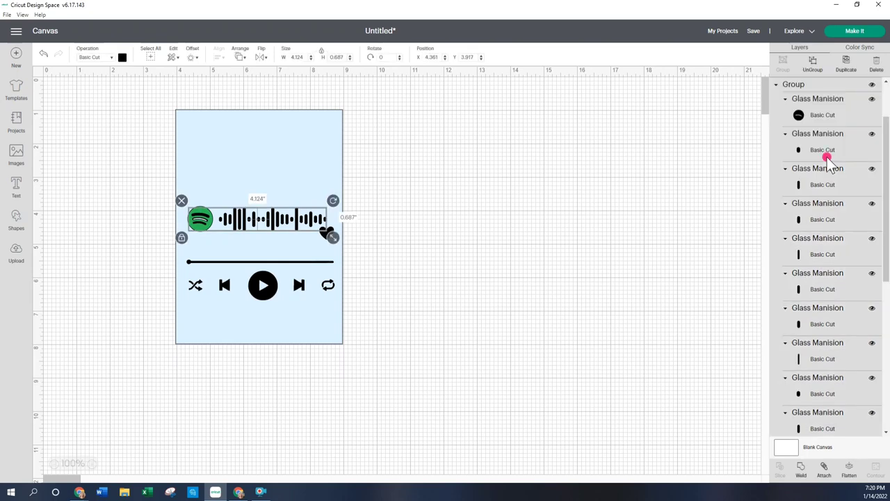
pyautogui.click(810, 113)
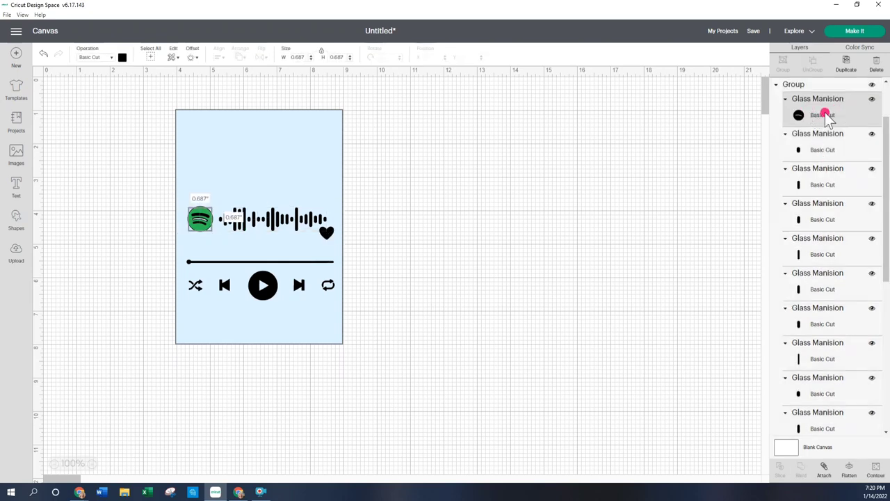
pyautogui.click(876, 63)
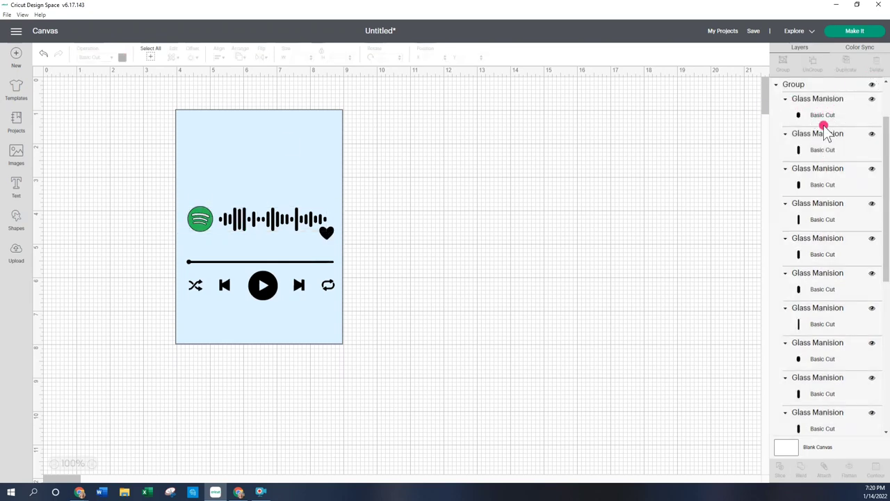
# Step: Group the Spotify code pieces together and colour the code black
pyautogui.moveTo(290, 141); pyautogui.dragTo(557, 268)
pyautogui.moveTo(299, 260); pyautogui.dragTo(301, 331)
pyautogui.moveTo(148, 186); pyautogui.dragTo(364, 250)
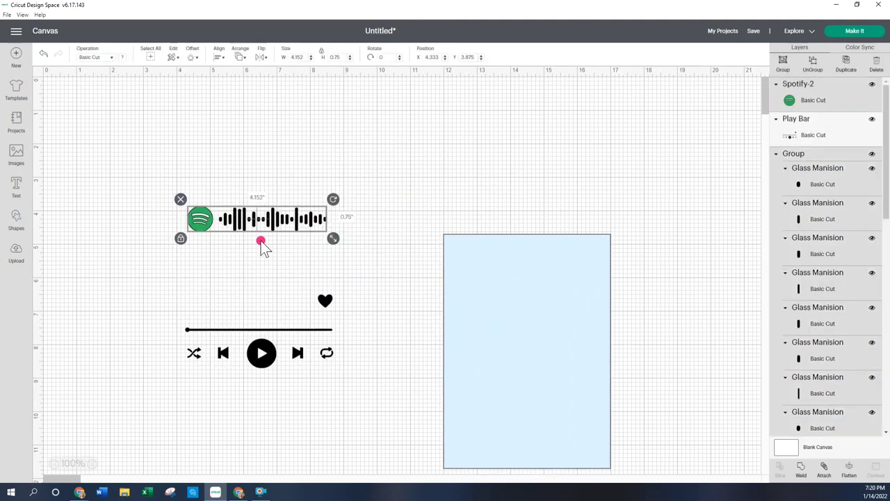
pyautogui.click(783, 61)
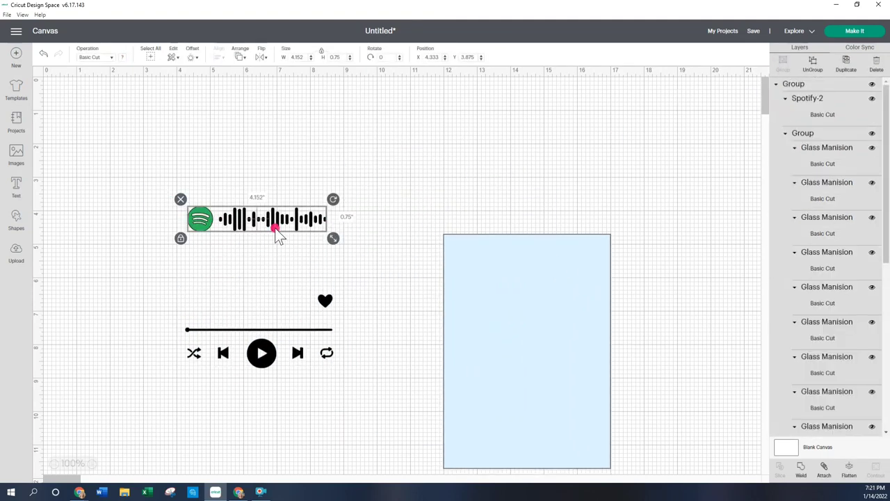
pyautogui.click(123, 57)
pyautogui.click(143, 97)
pyautogui.click(275, 140)
# Step: Place the Spotify code on the card's bottom, below the slightly nudged player controls
pyautogui.moveTo(275, 228); pyautogui.dragTo(274, 187)
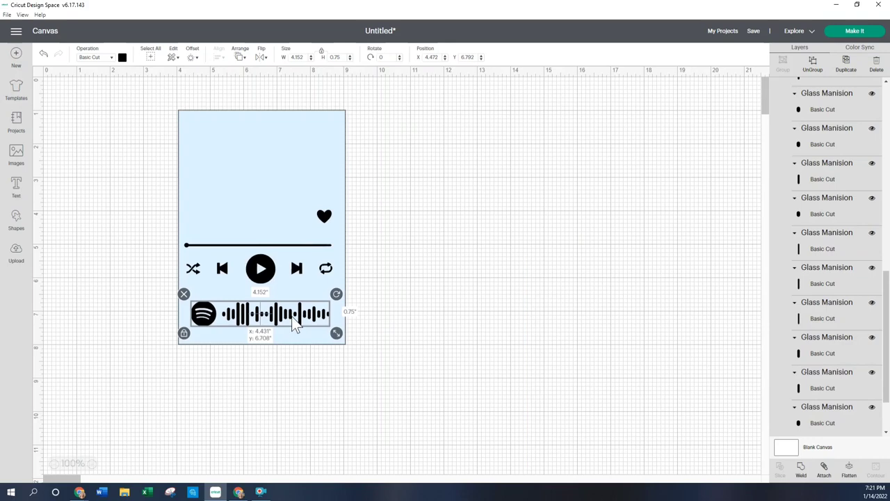
pyautogui.moveTo(296, 318); pyautogui.dragTo(294, 317)
pyautogui.click(293, 260)
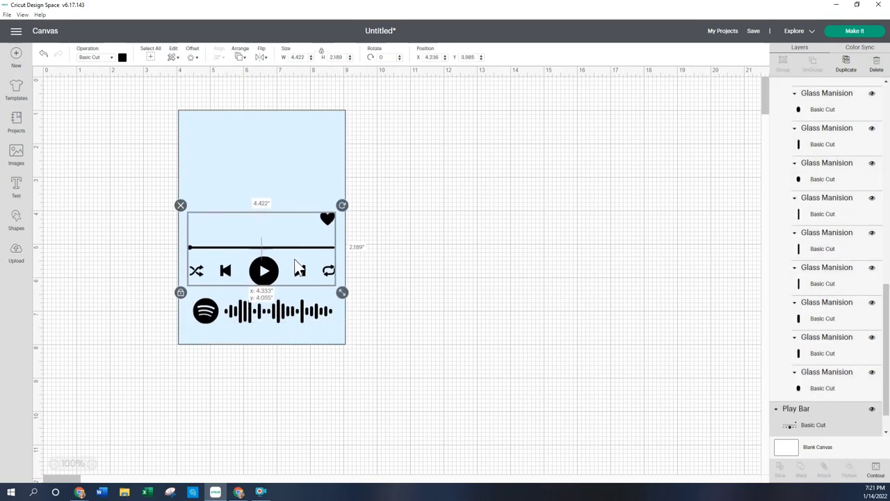
pyautogui.moveTo(293, 261); pyautogui.dragTo(296, 270)
pyautogui.click(239, 134)
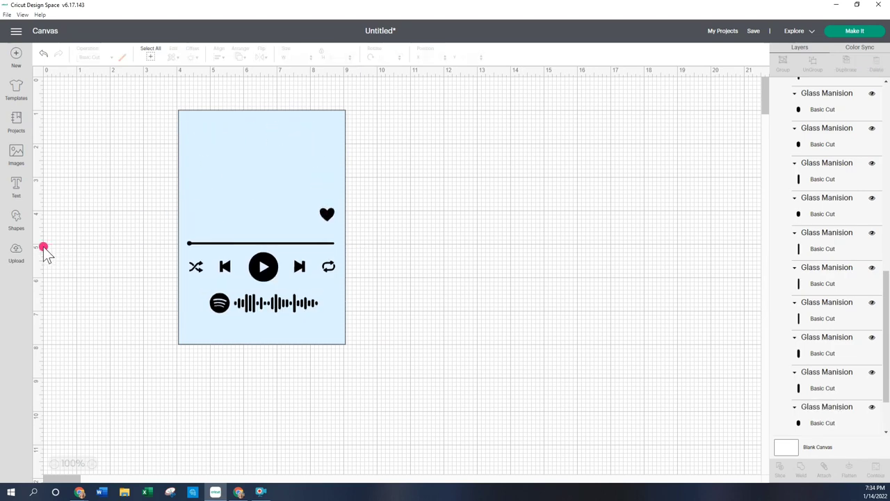
# Step: Upload a photo from the photos folder
pyautogui.click(15, 252)
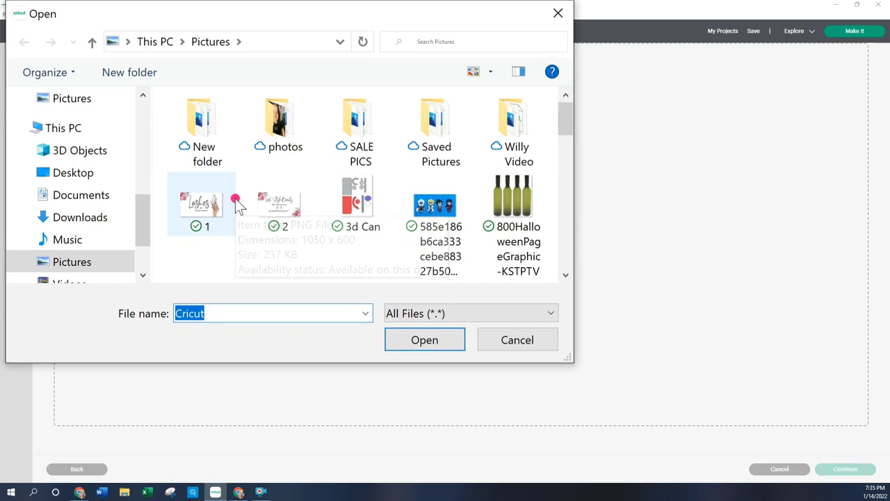
pyautogui.scroll(5, 65, 145)
pyautogui.click(66, 145)
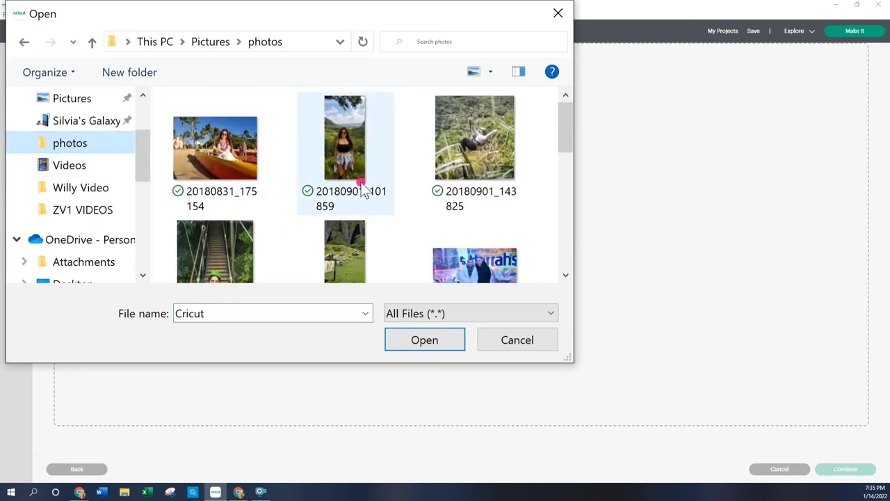
pyautogui.scroll(-5, 362, 180)
pyautogui.scroll(3, 438, 170)
pyautogui.doubleClick(438, 171)
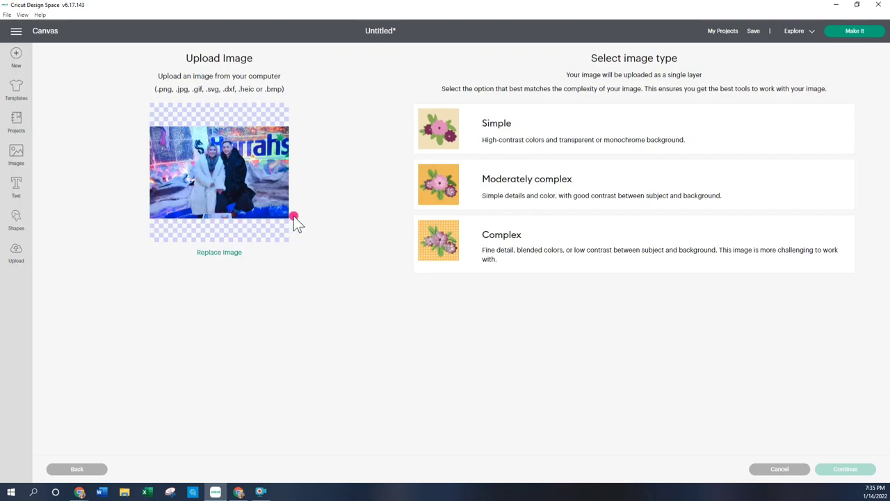
# Step: Upload it as a Complex, Print Then Cut image named 'Harrahs', keeping the background
pyautogui.click(502, 245)
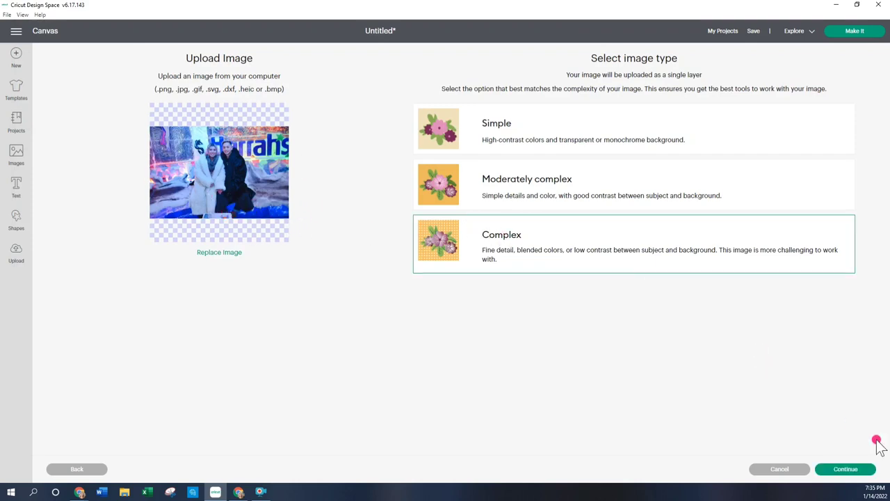
pyautogui.click(857, 470)
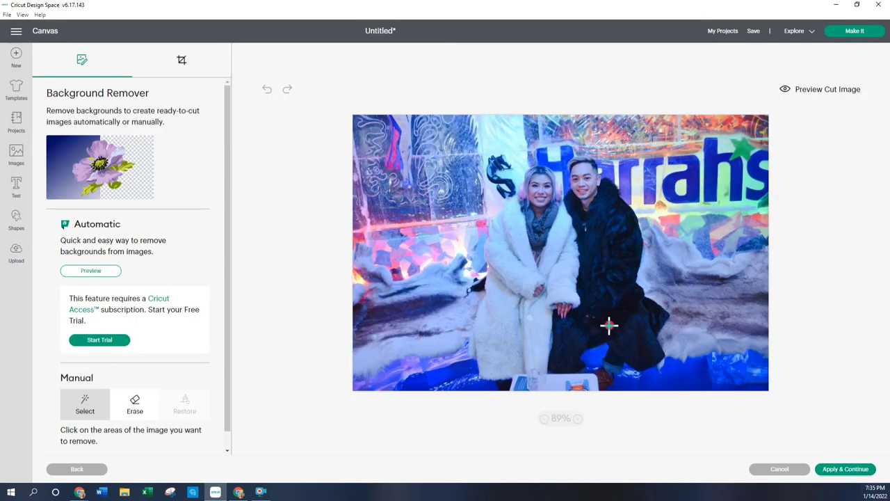
pyautogui.click(844, 471)
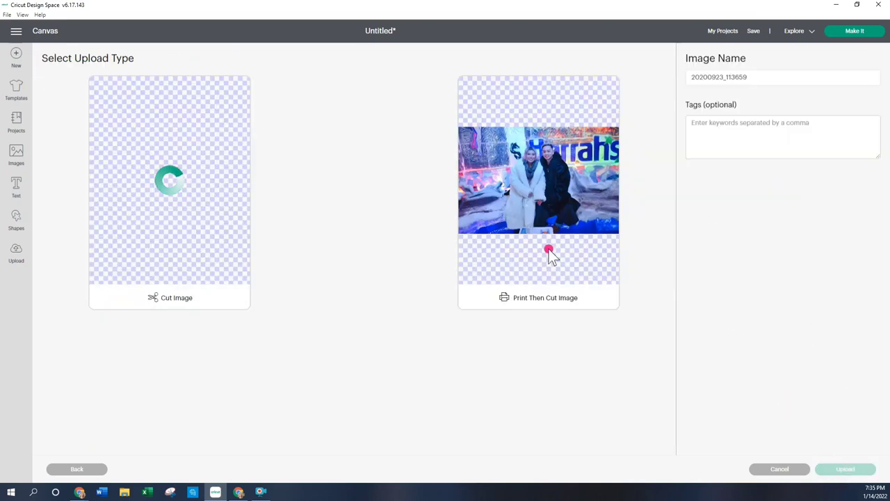
pyautogui.click(555, 204)
pyautogui.doubleClick(709, 76)
pyautogui.write('Harrahs')
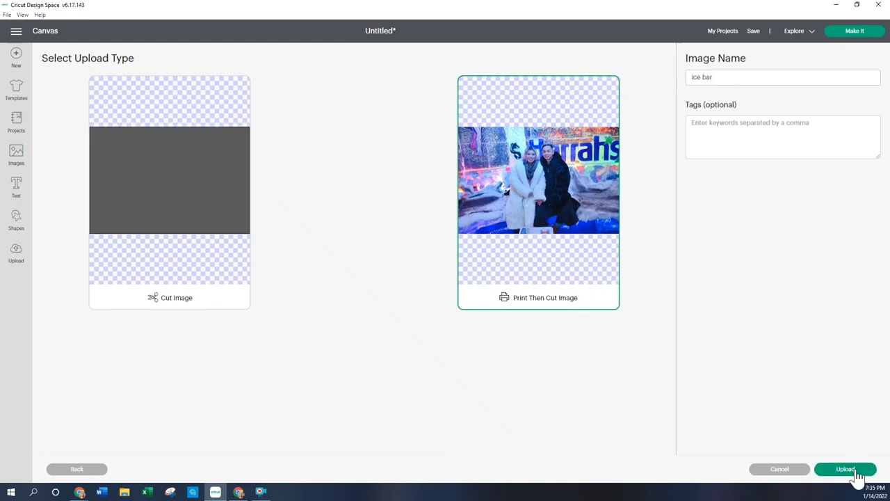
pyautogui.click(845, 469)
pyautogui.click(100, 356)
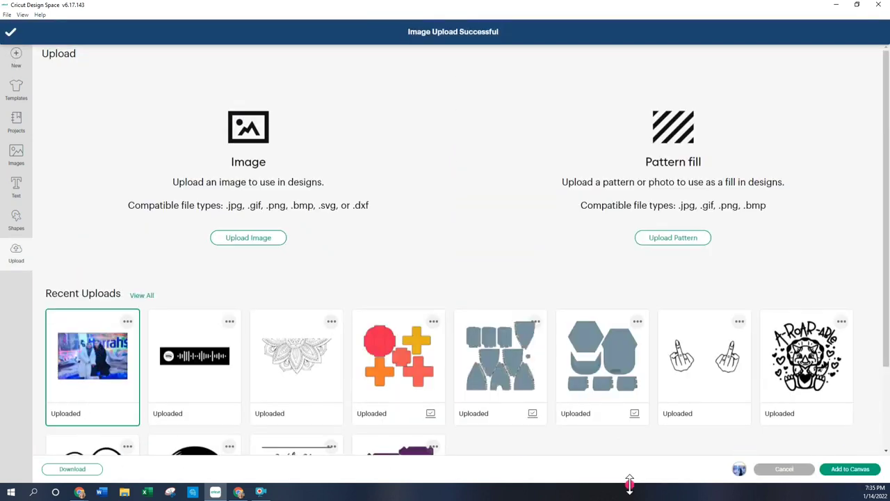
# Step: Add the photo to the canvas beside the card, enlarged to 8.53 × 5.653 inches
pyautogui.click(854, 469)
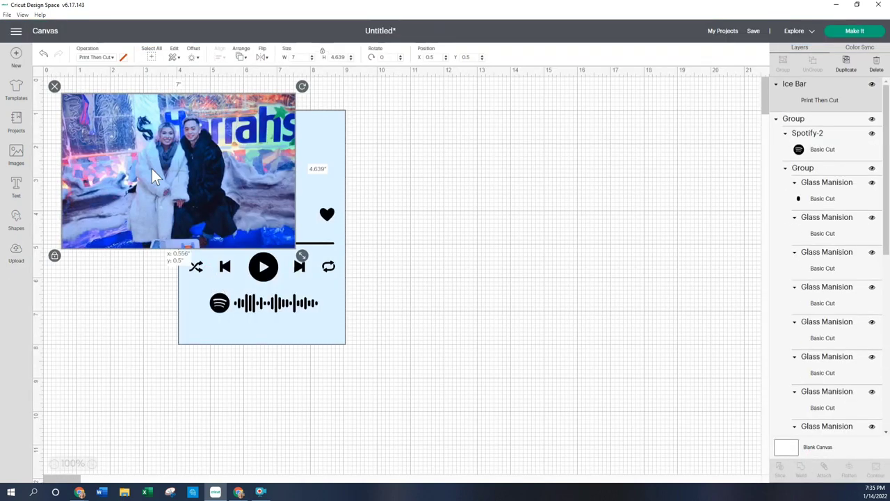
pyautogui.moveTo(152, 168)
pyautogui.mouseDown()
pyautogui.moveTo(405, 234)
pyautogui.moveTo(473, 226)
pyautogui.mouseUp()
pyautogui.click(552, 295)
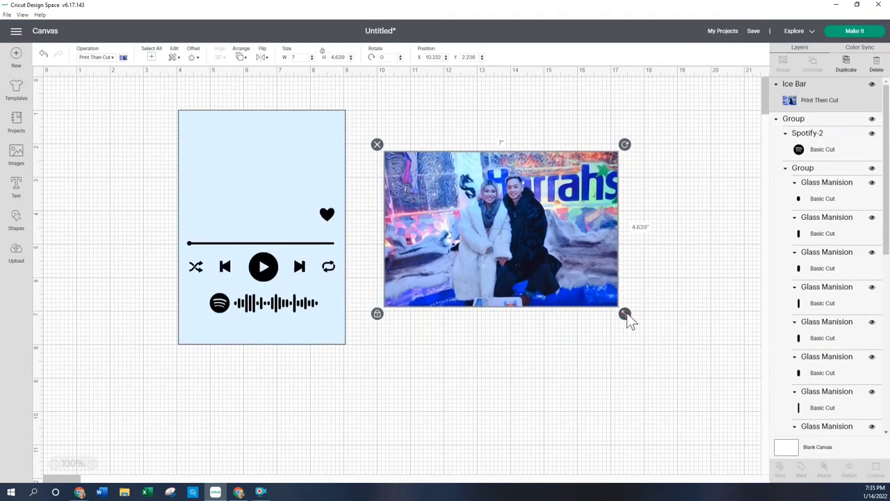
pyautogui.moveTo(627, 314); pyautogui.dragTo(679, 351)
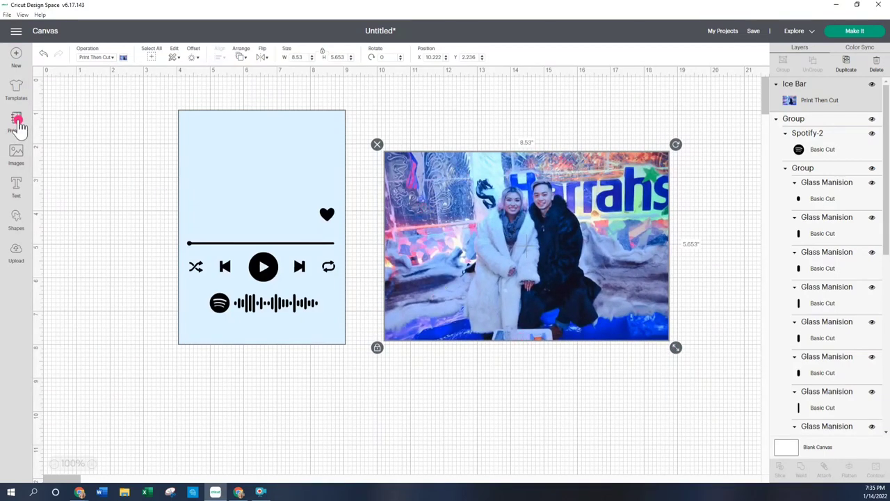
pyautogui.click(16, 219)
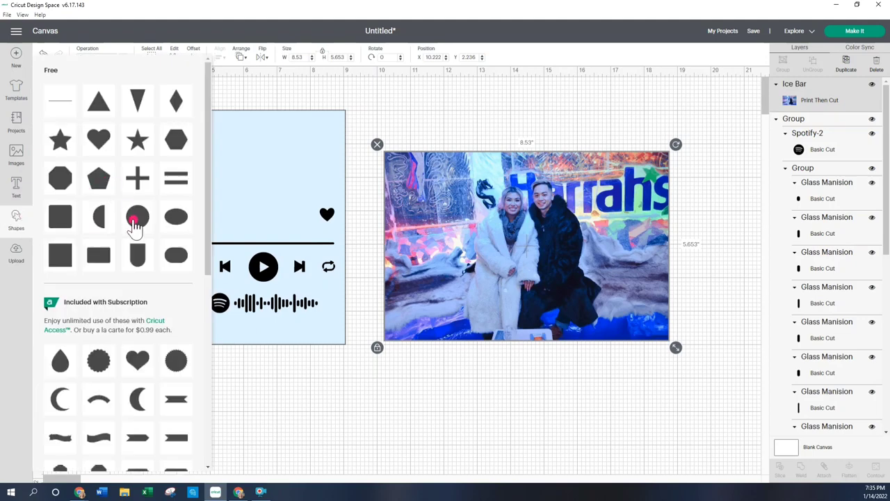
# Step: Add a square set to Score and size it over the couple in the photo
pyautogui.click(236, 178)
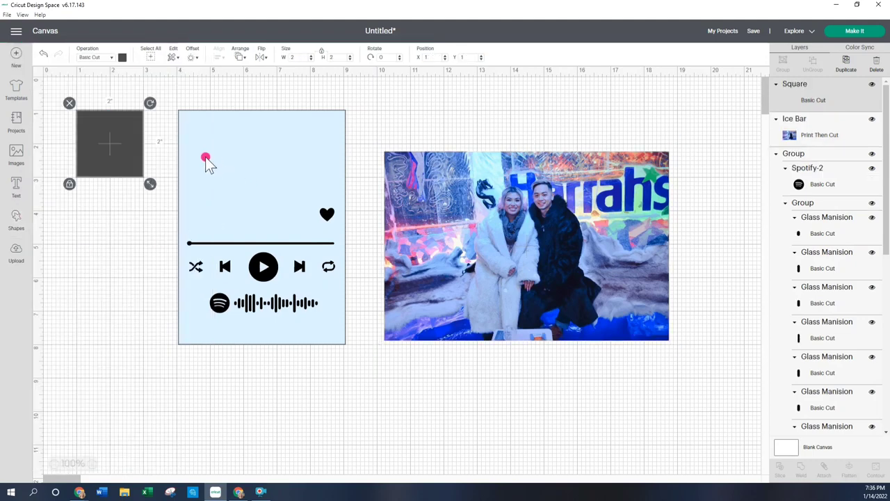
pyautogui.moveTo(123, 131); pyautogui.dragTo(496, 192)
pyautogui.moveTo(523, 239); pyautogui.dragTo(638, 366)
pyautogui.moveTo(575, 298)
pyautogui.mouseDown()
pyautogui.moveTo(555, 288)
pyautogui.moveTo(569, 292)
pyautogui.moveTo(528, 328)
pyautogui.moveTo(526, 300)
pyautogui.moveTo(545, 356)
pyautogui.mouseUp()
pyautogui.click(94, 80)
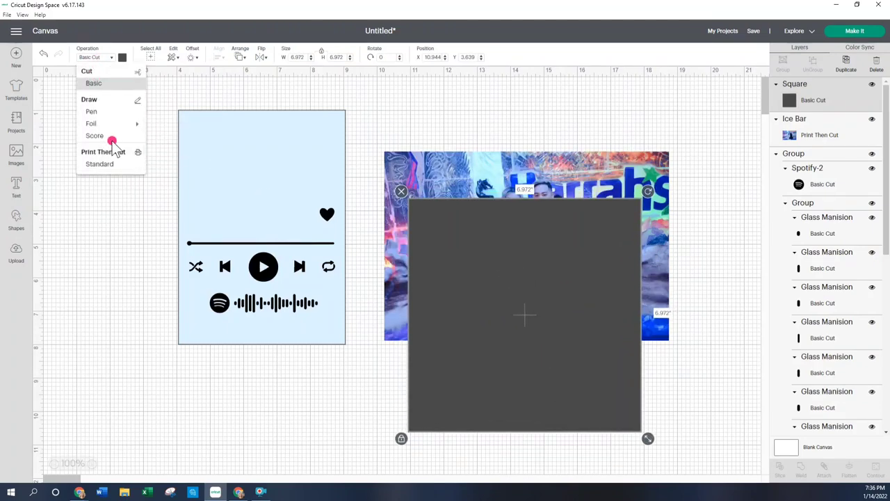
pyautogui.click(95, 136)
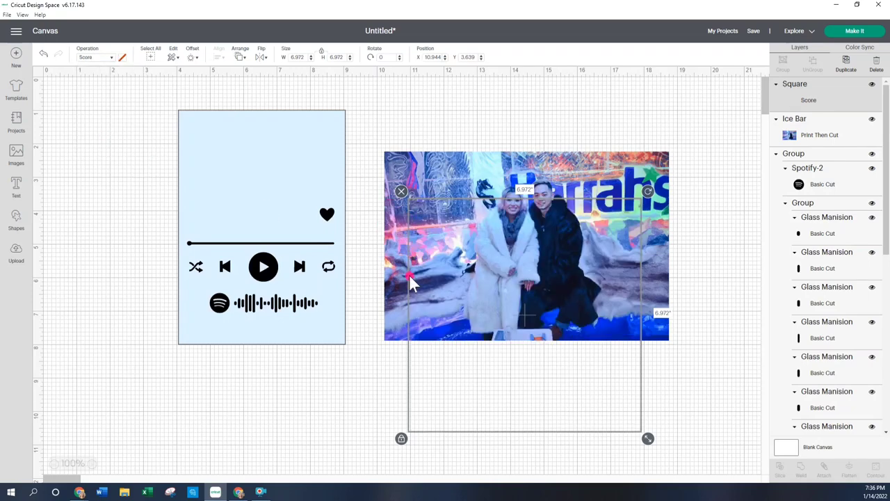
pyautogui.moveTo(567, 434); pyautogui.dragTo(574, 365)
# Step: Slice the photo with the square, delete the leftover frame, and fit the crop to 3.625 × 2.374 inches
pyautogui.click(504, 111)
pyautogui.moveTo(457, 109); pyautogui.dragTo(621, 381)
pyautogui.rightClick(520, 233)
pyautogui.click(561, 425)
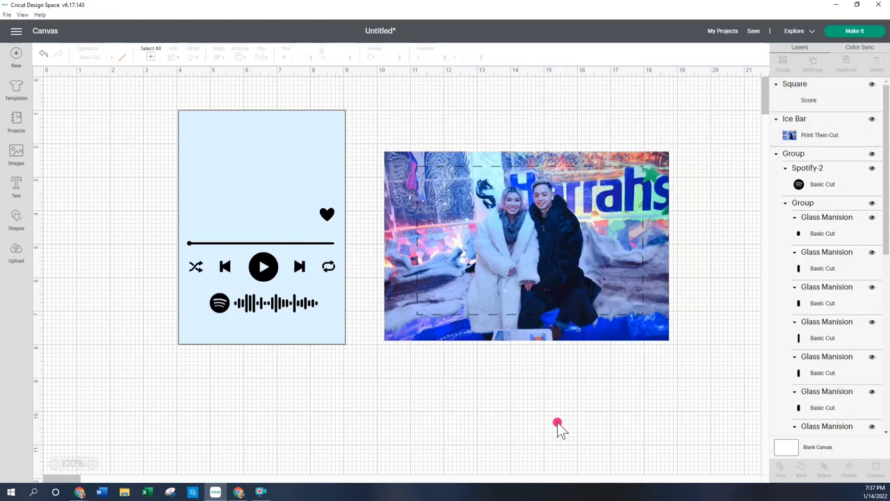
pyautogui.moveTo(515, 203); pyautogui.dragTo(727, 450)
pyautogui.click(472, 271)
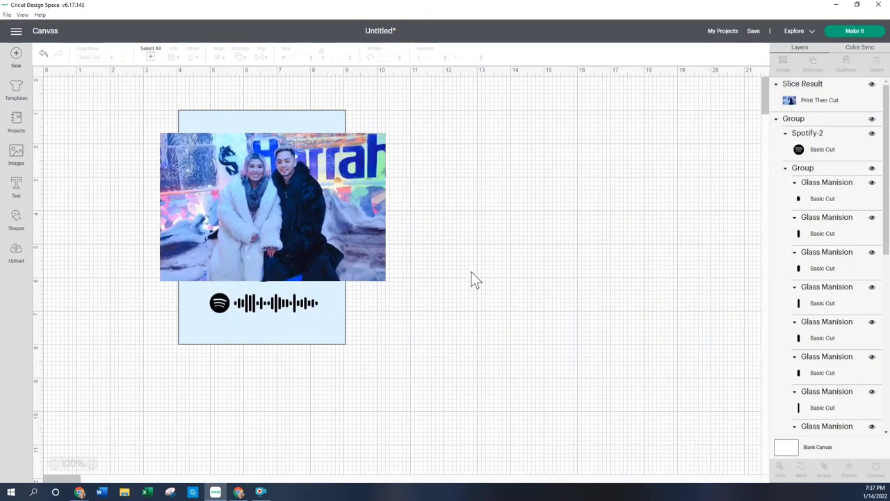
pyautogui.moveTo(308, 228); pyautogui.dragTo(332, 224)
pyautogui.moveTo(427, 294); pyautogui.dragTo(300, 198)
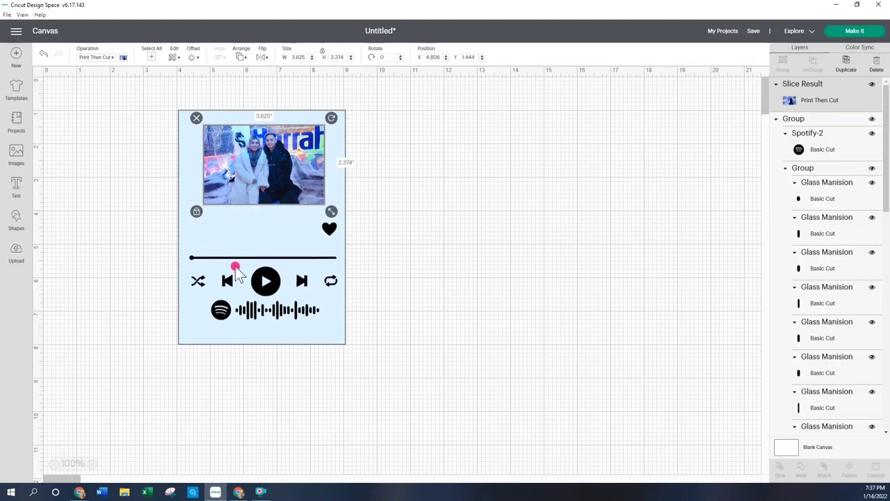
# Step: Add the song title 'Glass Mansion' on the card and shrink it
pyautogui.click(17, 185)
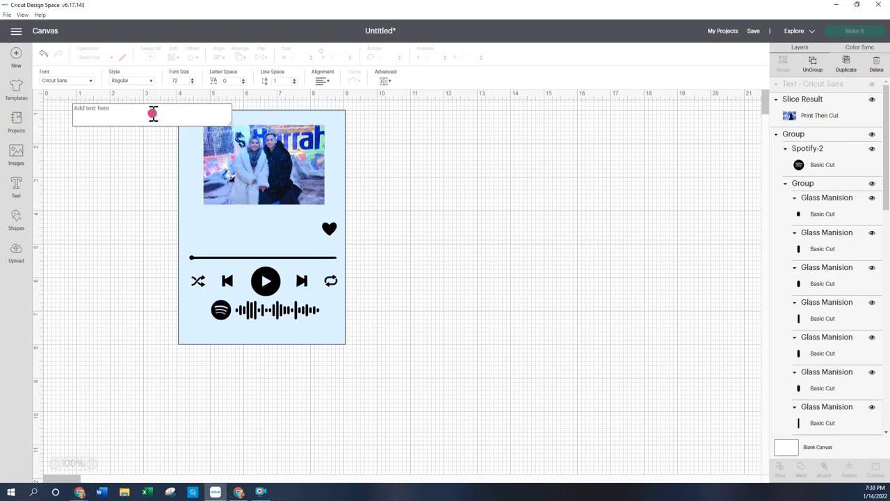
pyautogui.write('Glass')
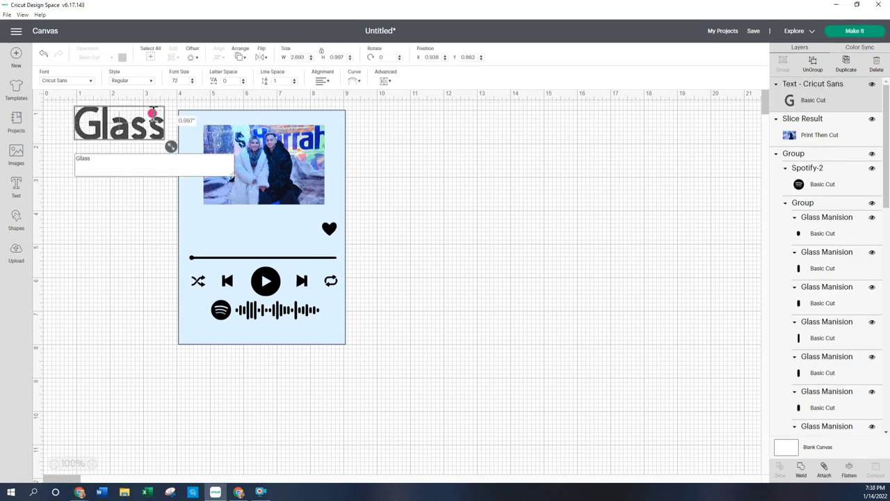
pyautogui.write(' Mans')
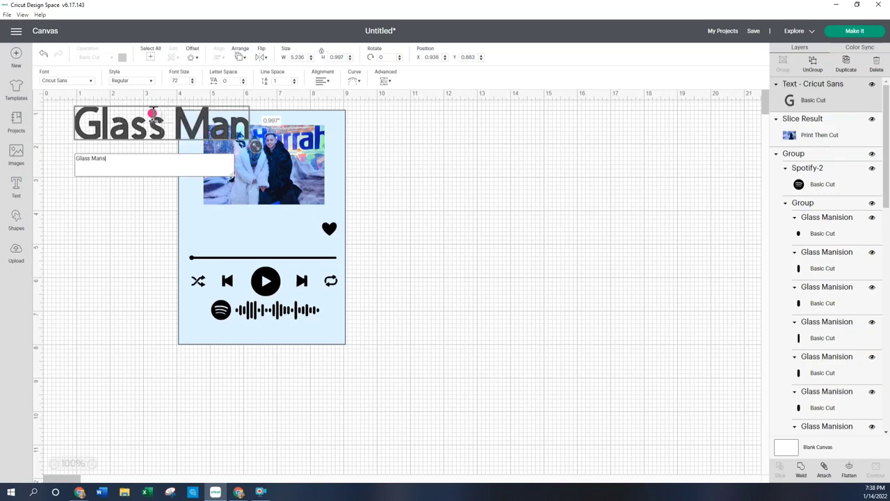
pyautogui.write('ion')
pyautogui.moveTo(199, 124); pyautogui.dragTo(287, 231)
pyautogui.moveTo(417, 255); pyautogui.dragTo(250, 227)
# Step: Add small 'Elephante' text just below the song title
pyautogui.click(77, 164)
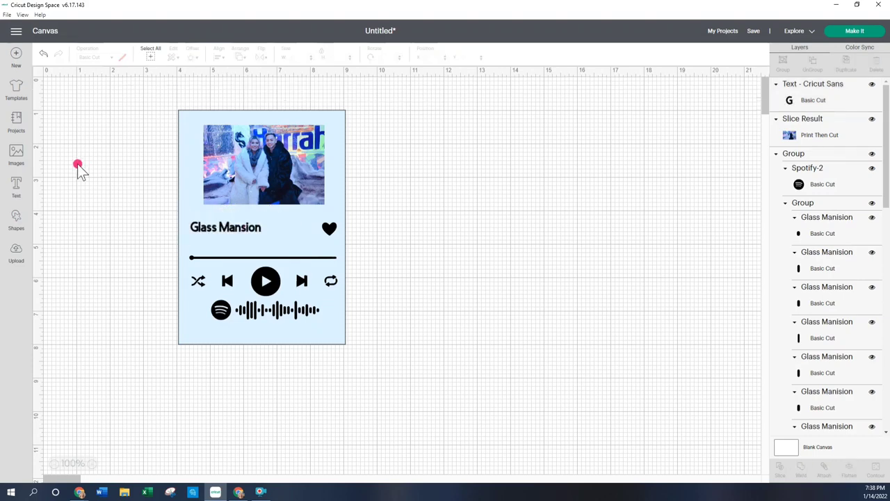
pyautogui.click(16, 185)
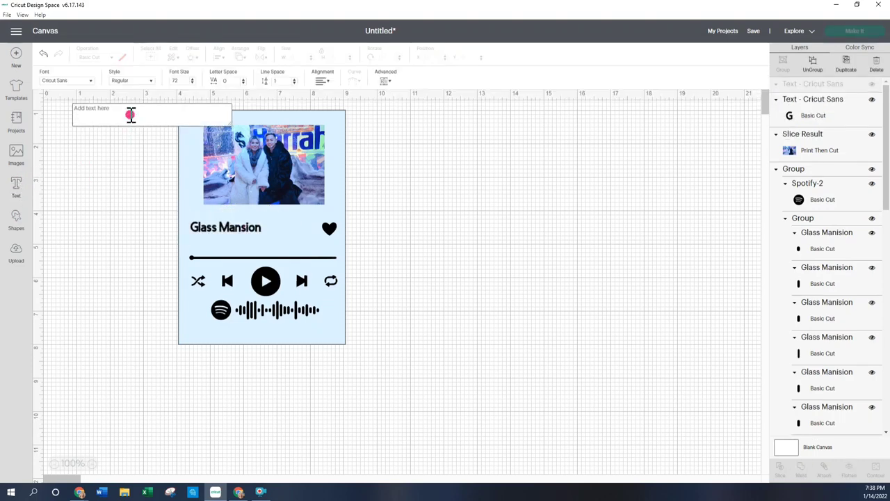
pyautogui.write('Ele')
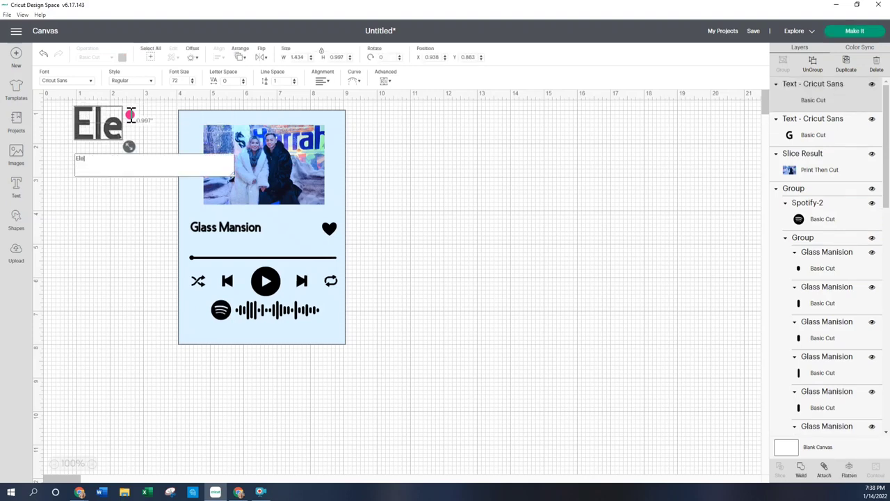
pyautogui.write('phante')
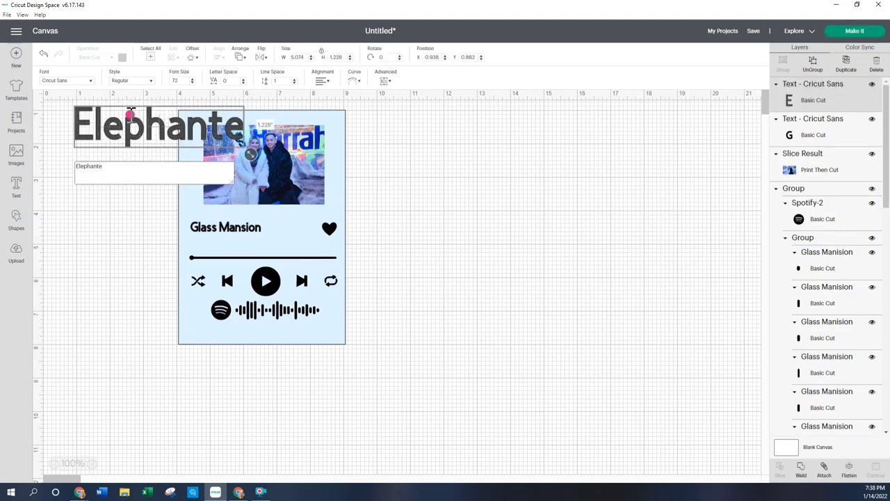
pyautogui.moveTo(167, 110); pyautogui.dragTo(269, 234)
pyautogui.moveTo(374, 265)
pyautogui.mouseDown()
pyautogui.moveTo(324, 271)
pyautogui.moveTo(240, 250)
pyautogui.moveTo(238, 258)
pyautogui.mouseUp()
pyautogui.click(235, 254)
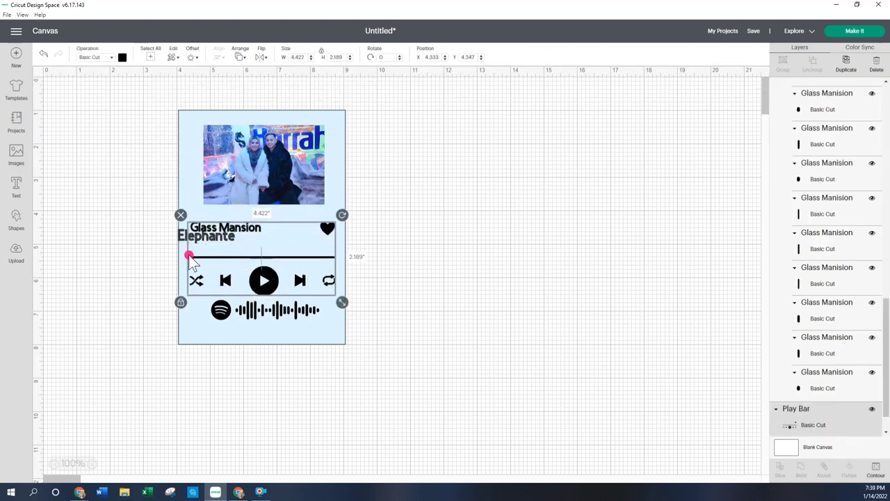
# Step: Centre the photo, song text, controls and Spotify code horizontally, then put the light-blue card back behind them
pyautogui.click(138, 263)
pyautogui.click(209, 238)
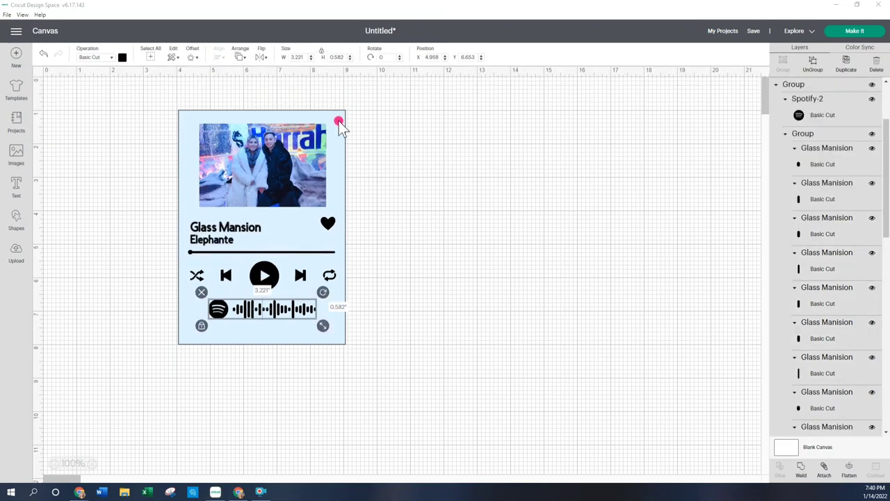
pyautogui.moveTo(339, 123); pyautogui.dragTo(659, 185)
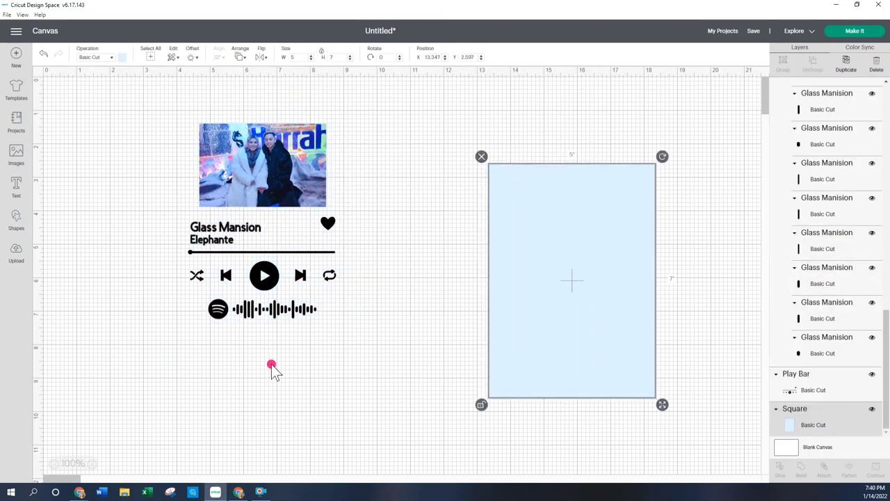
pyautogui.moveTo(271, 364); pyautogui.dragTo(293, 106)
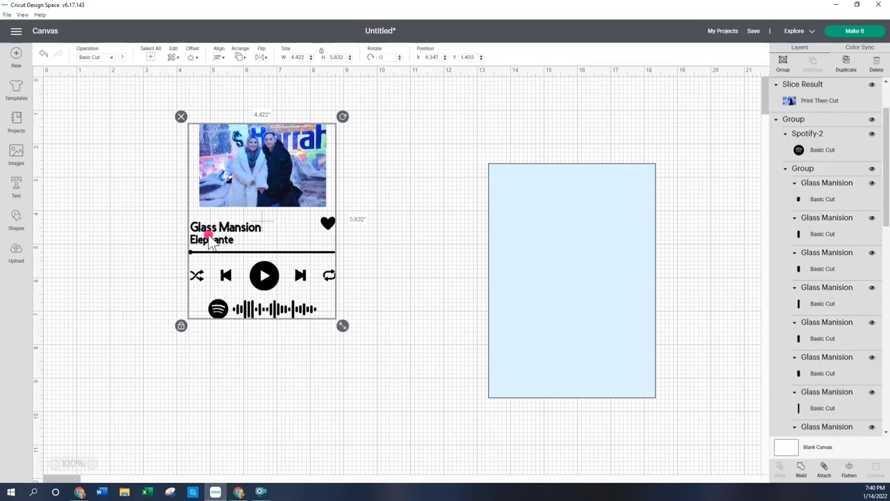
pyautogui.click(209, 60)
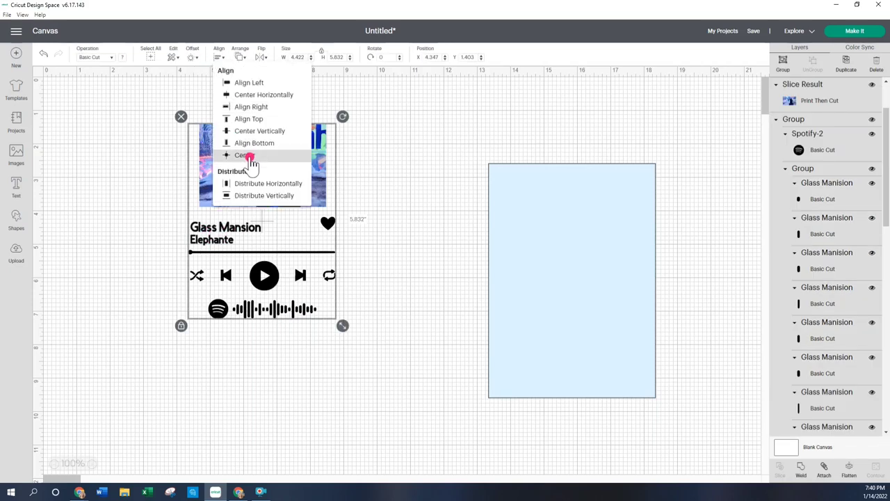
pyautogui.click(261, 96)
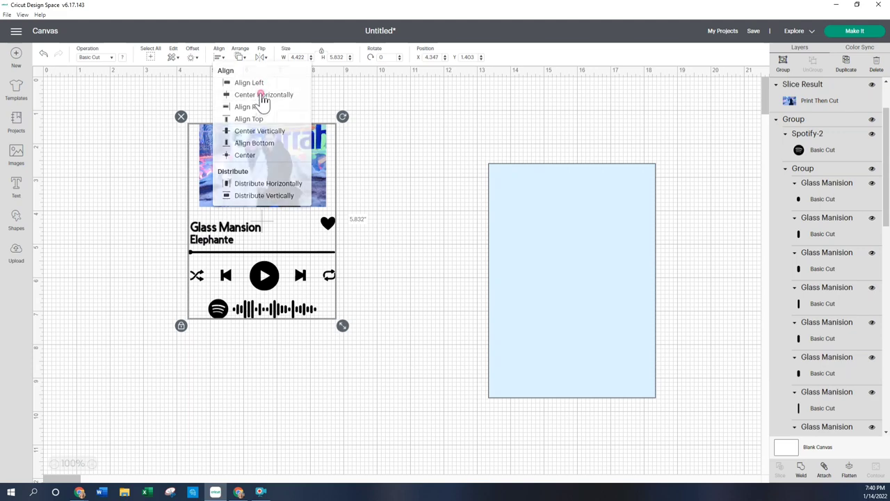
pyautogui.moveTo(626, 289); pyautogui.dragTo(317, 229)
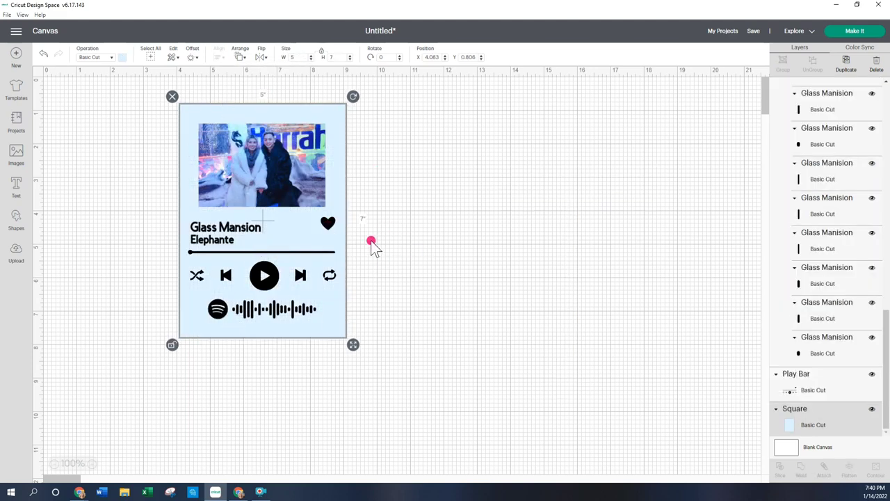
pyautogui.click(22, 186)
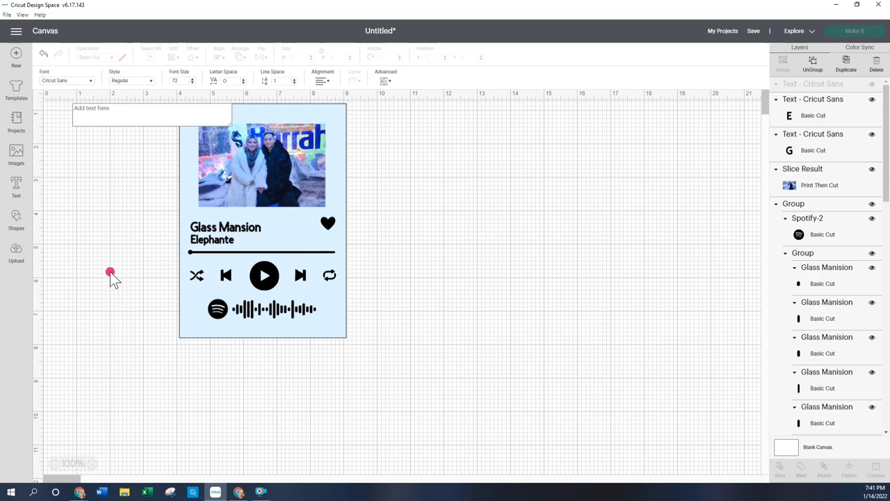
# Step: Dismiss the empty text box and undo moving the card behind the design
pyautogui.click(110, 272)
pyautogui.click(210, 244)
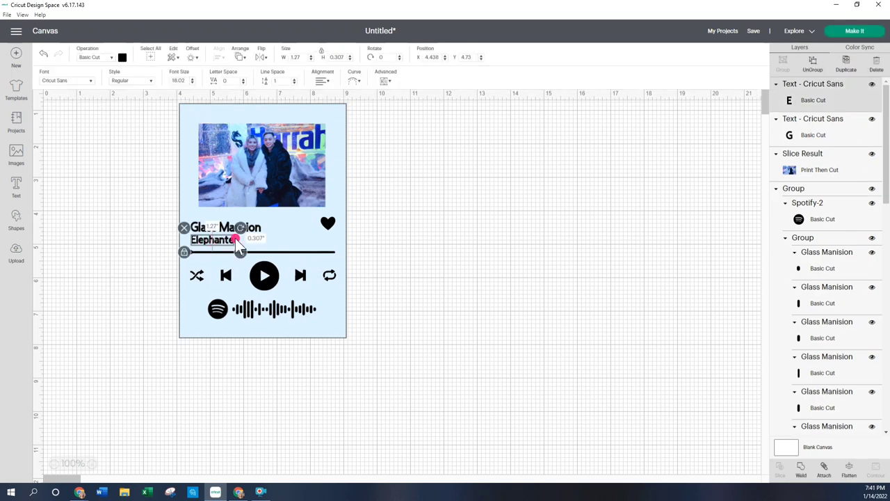
pyautogui.click(213, 241)
pyautogui.hotkey('ctrl', 'z')
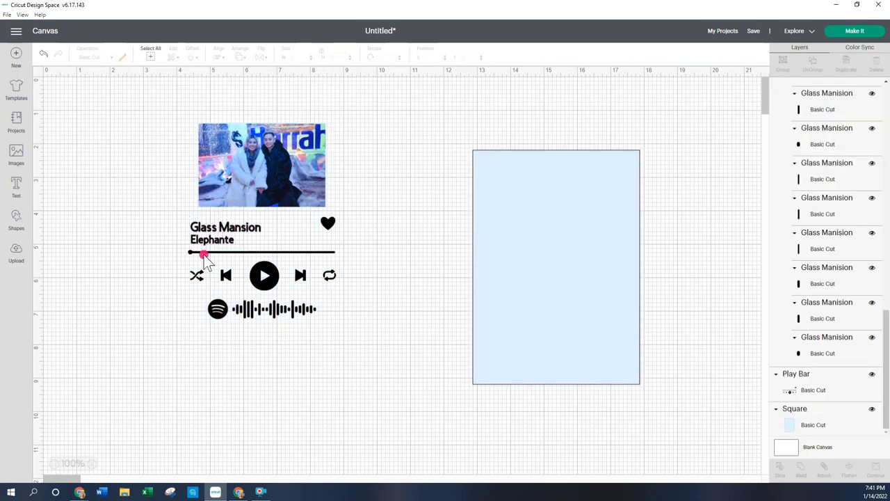
# Step: Attach the photo, song text, controls and Spotify code, and slide the light-blue card beside them
pyautogui.moveTo(197, 237); pyautogui.dragTo(368, 369)
pyautogui.rightClick(283, 263)
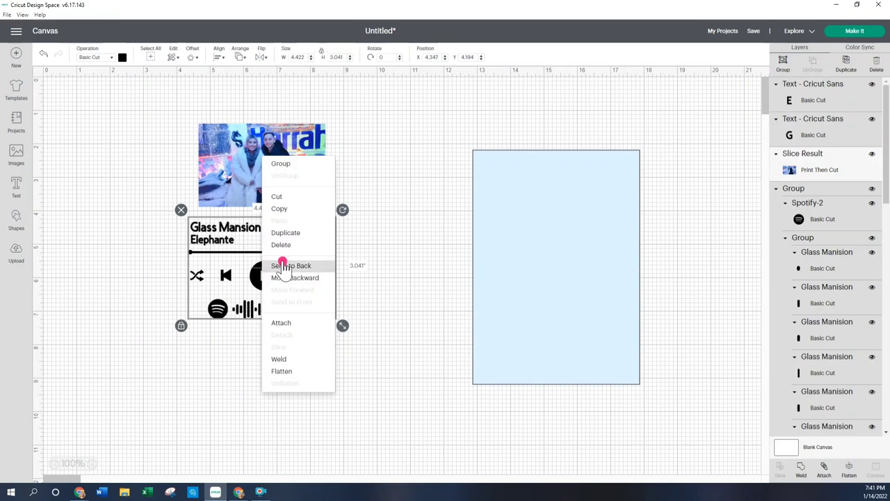
pyautogui.click(293, 324)
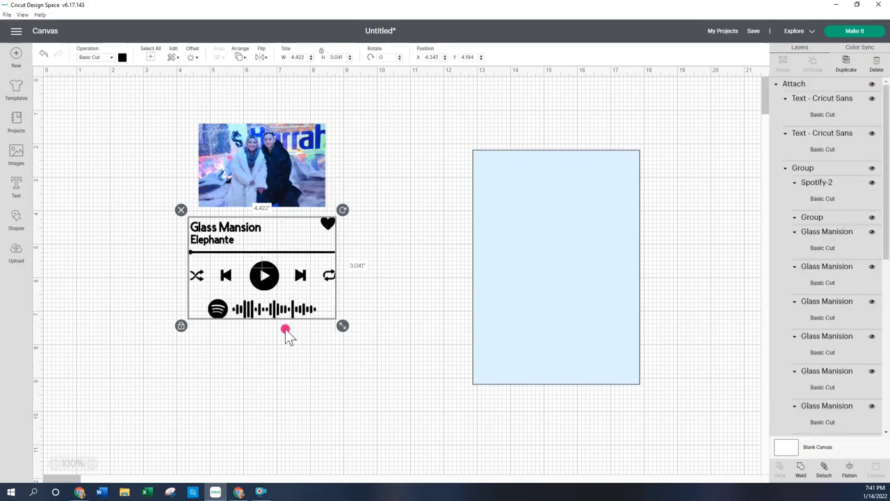
pyautogui.moveTo(285, 329); pyautogui.dragTo(336, 287)
pyautogui.moveTo(293, 312); pyautogui.dragTo(296, 282)
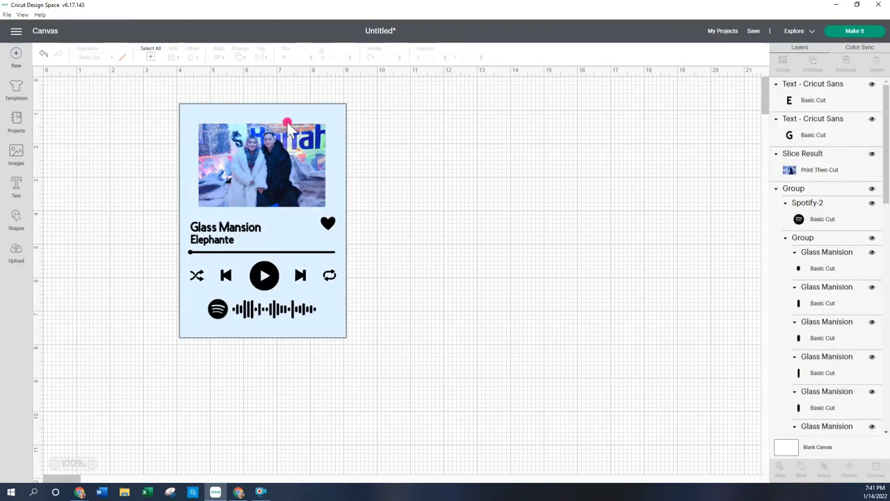
pyautogui.moveTo(314, 113)
pyautogui.mouseDown()
pyautogui.moveTo(441, 119)
pyautogui.moveTo(378, 133)
pyautogui.moveTo(543, 139)
pyautogui.moveTo(305, 125)
pyautogui.mouseUp()
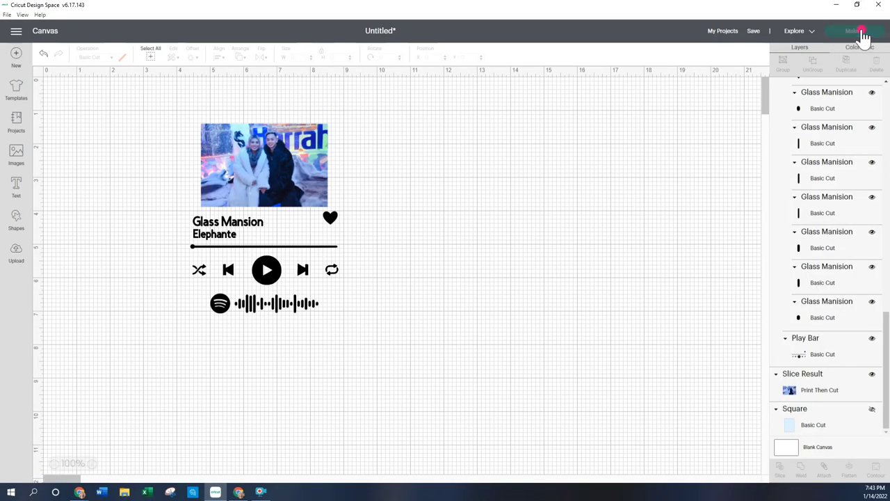
# Step: Send the project to Make It, check both mats, and nudge the plaque on the basic cut mat
pyautogui.click(861, 33)
pyautogui.click(416, 169)
pyautogui.click(40, 247)
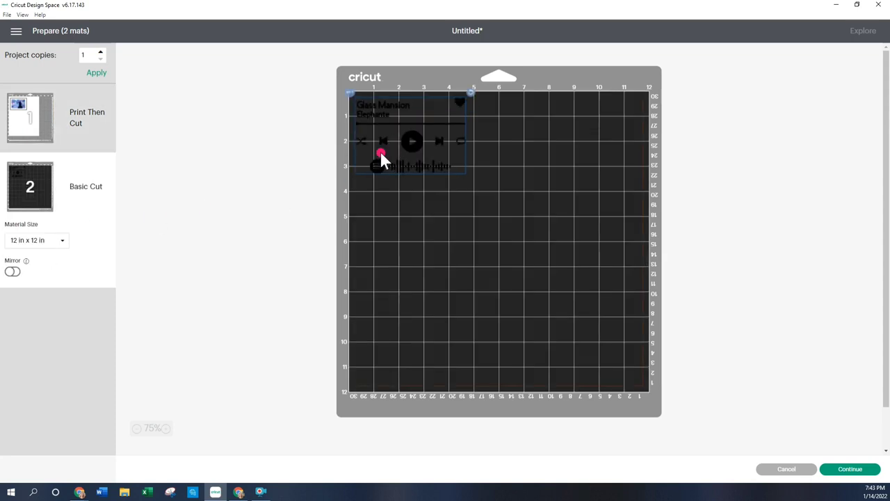
pyautogui.moveTo(472, 167); pyautogui.dragTo(428, 139)
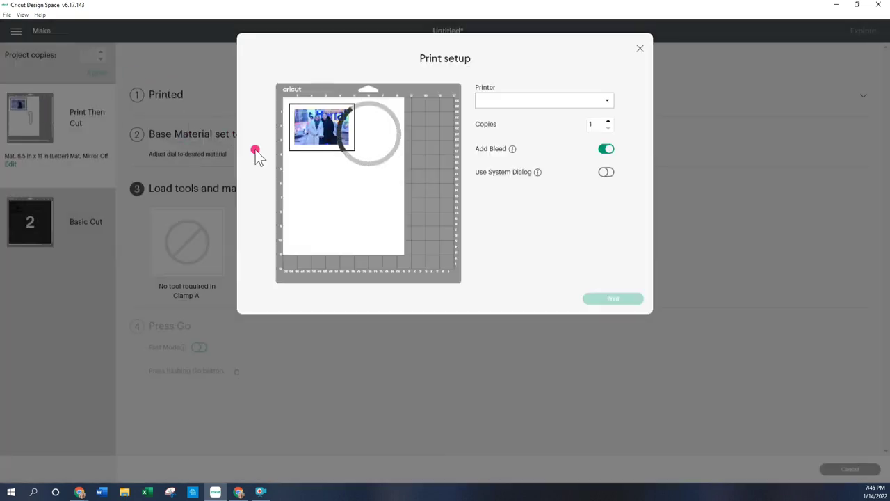
# Step: Print without bleed via the system dialog on HP Photo Papers at Best quality
pyautogui.click(607, 151)
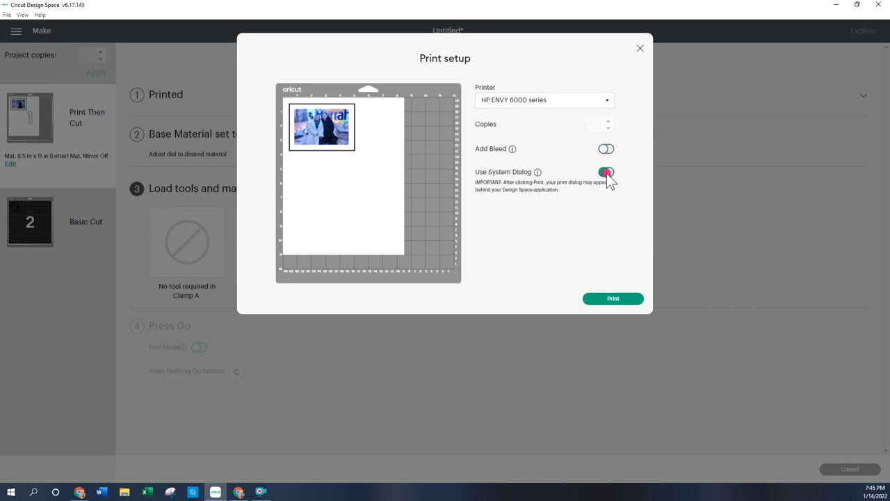
pyautogui.click(627, 297)
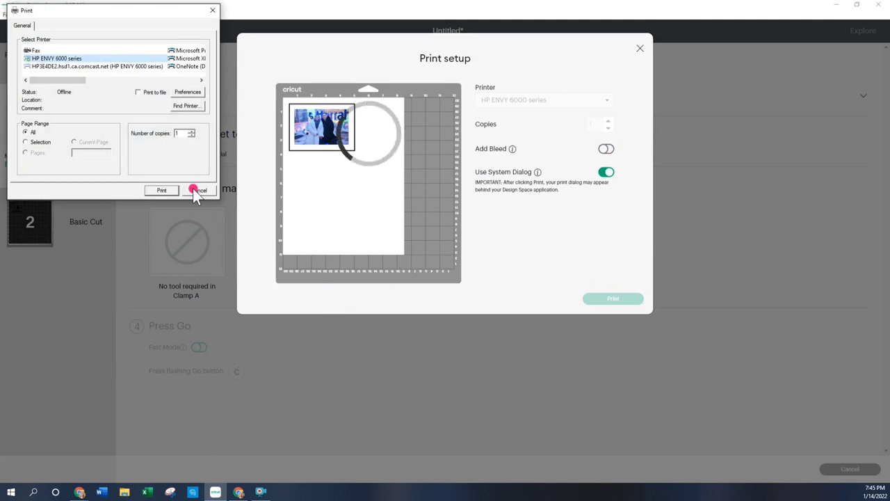
pyautogui.click(164, 90)
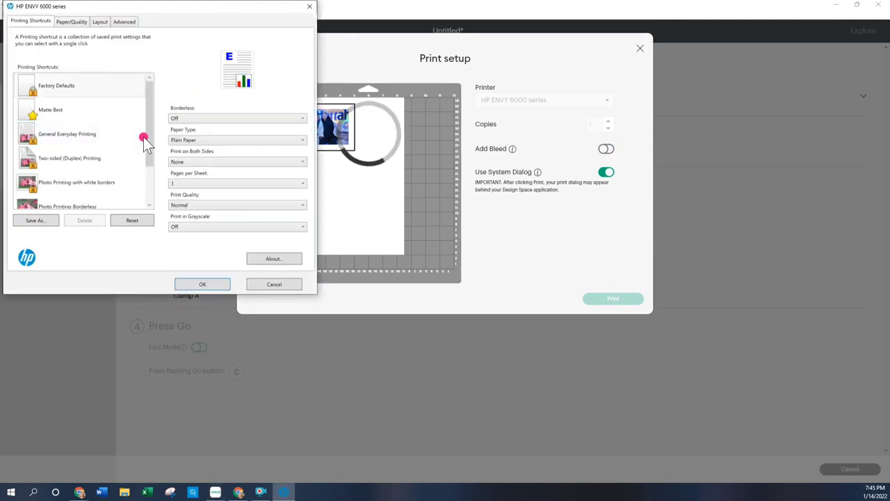
pyautogui.click(209, 143)
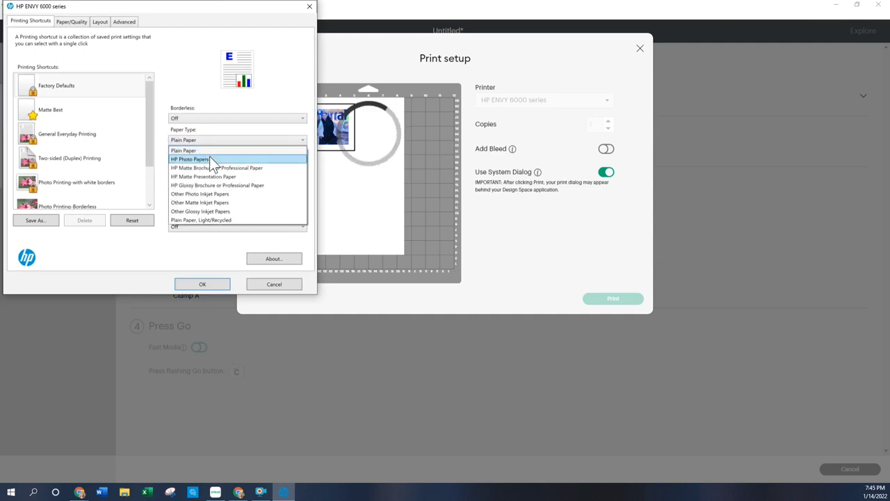
pyautogui.click(211, 159)
pyautogui.click(201, 207)
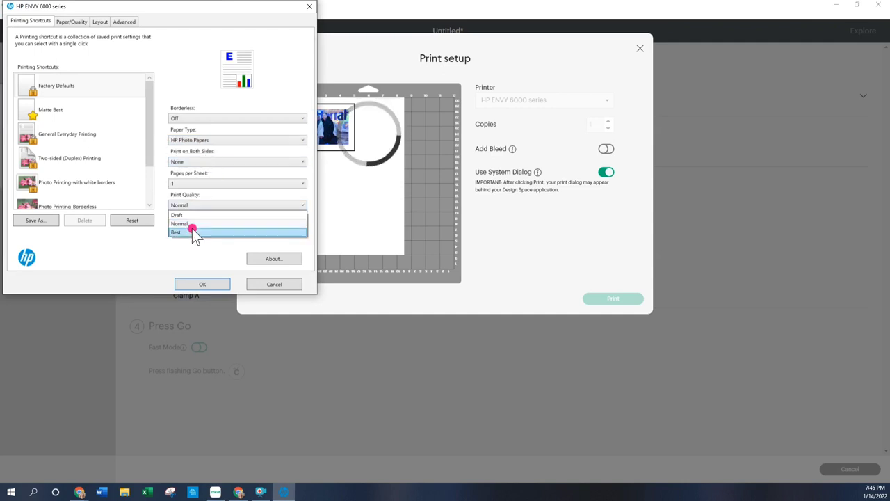
pyautogui.click(191, 230)
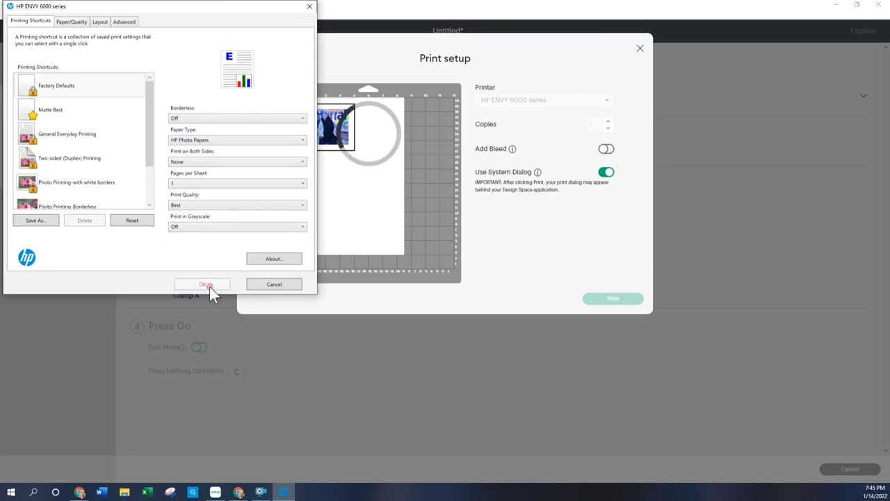